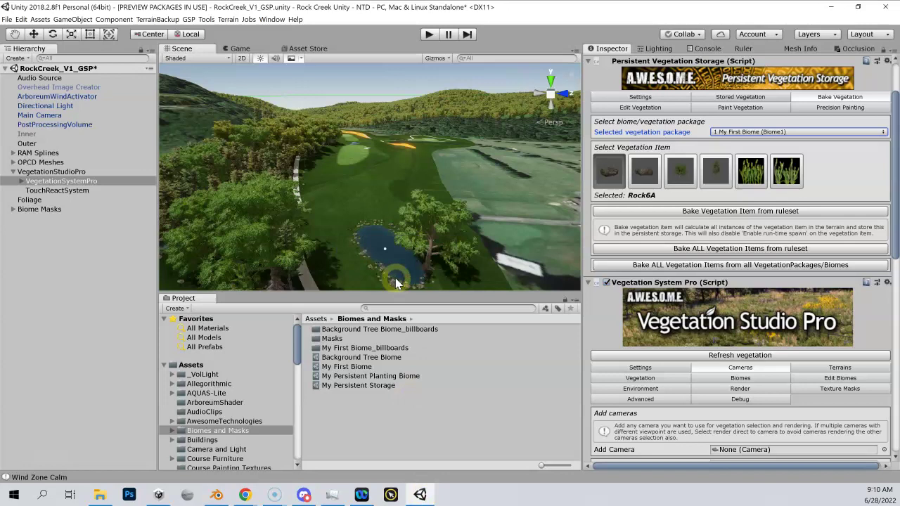
Show the vegetation items of the Background Trees (Biome2) package in the persistent storage bake settings.
scroll(731, 232, "up", 3)
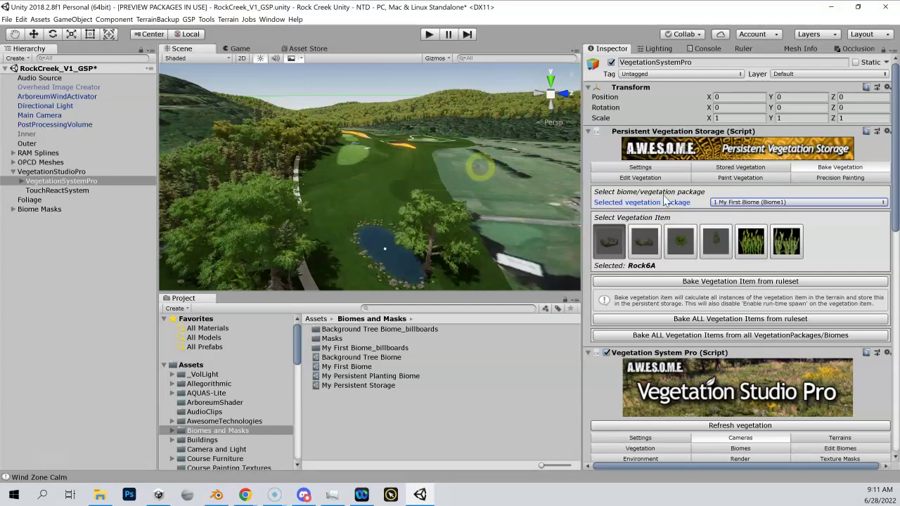
left_click(747, 201)
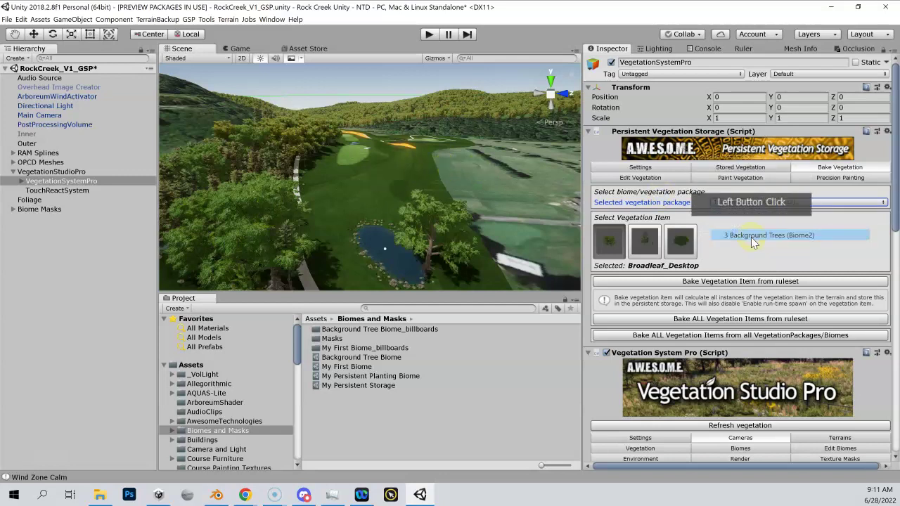
left_click(753, 236)
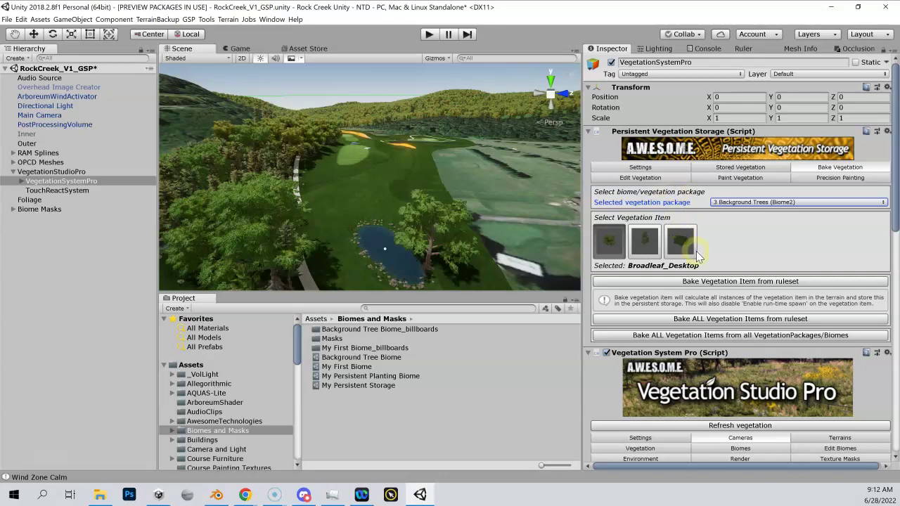
Open the Background Trees biome for editing in Vegetation System Pro and show Broadleaf_Desktop's general settings.
scroll(698, 256, "down", 5)
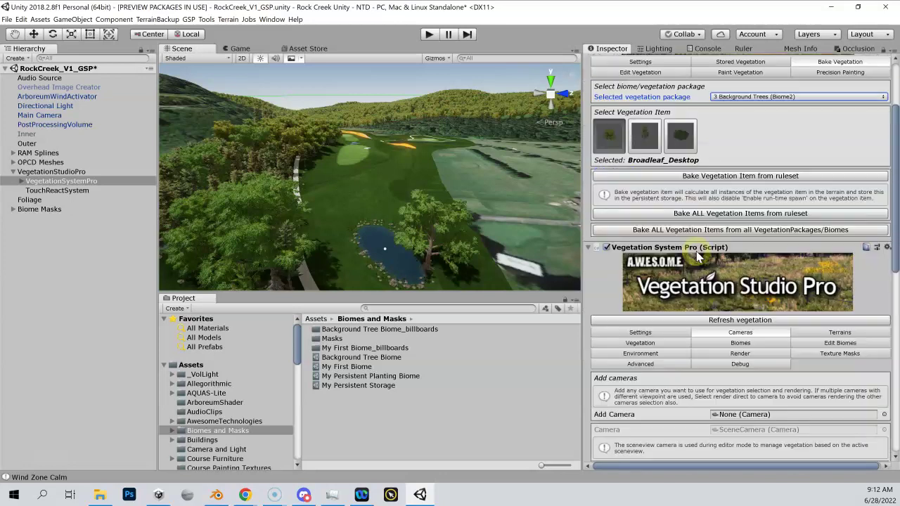
scroll(698, 256, "down", 3)
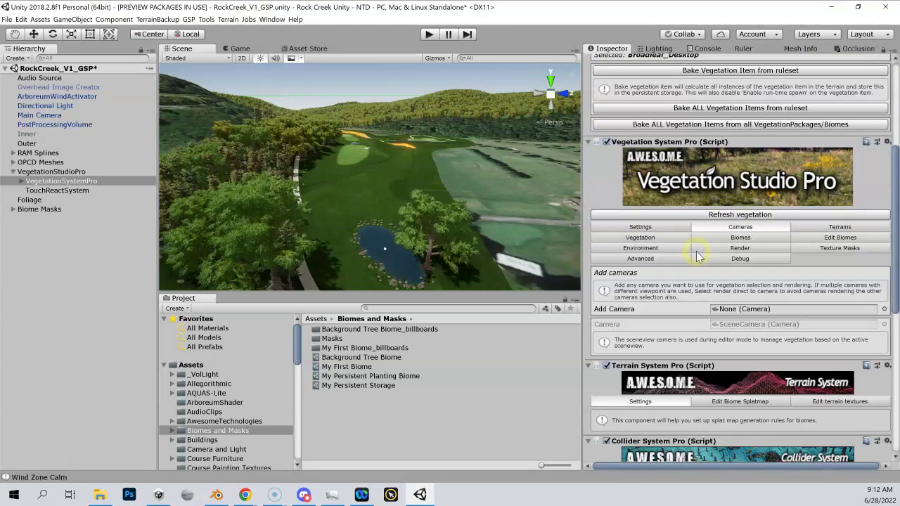
left_click(820, 242)
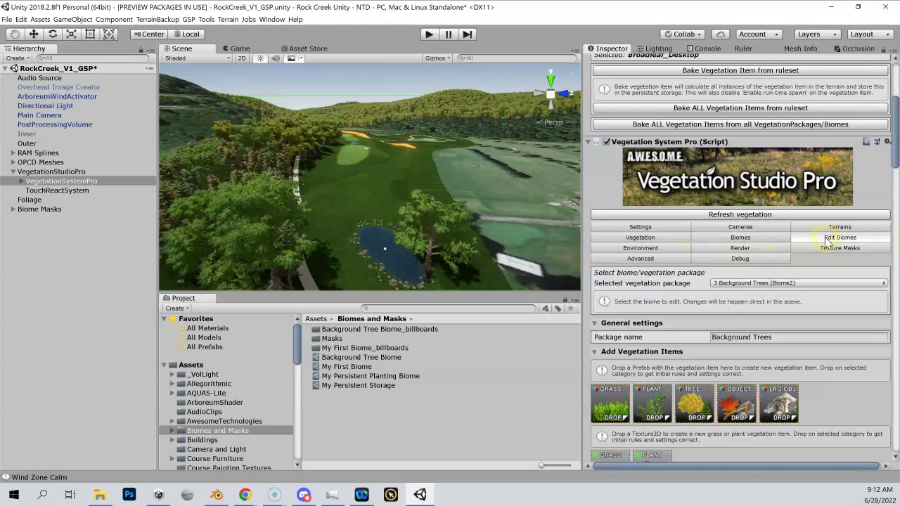
scroll(761, 271, "down", 6)
scroll(761, 271, "down", 3)
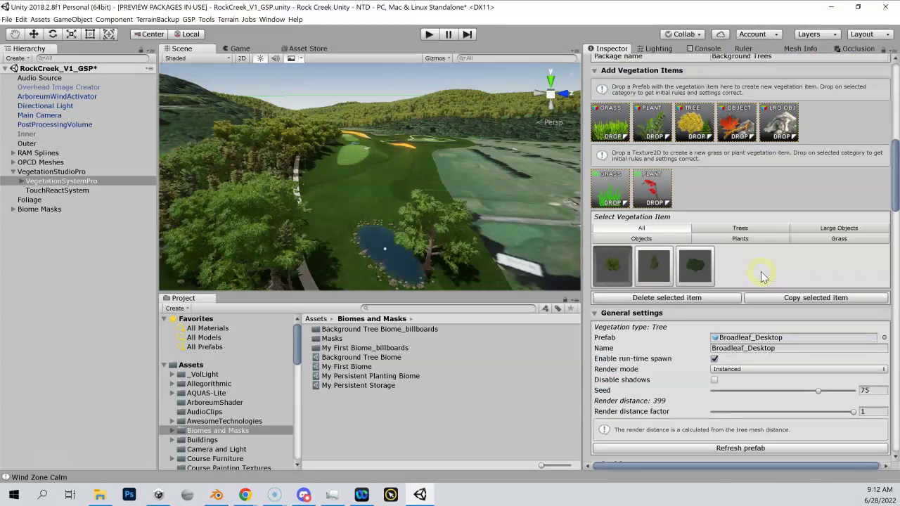
Toggle run-time spawn off and back on for the Broadleaf_Desktop and Conifer_Desktop trees of the Background Trees biome.
left_click(714, 359)
left_click(715, 360)
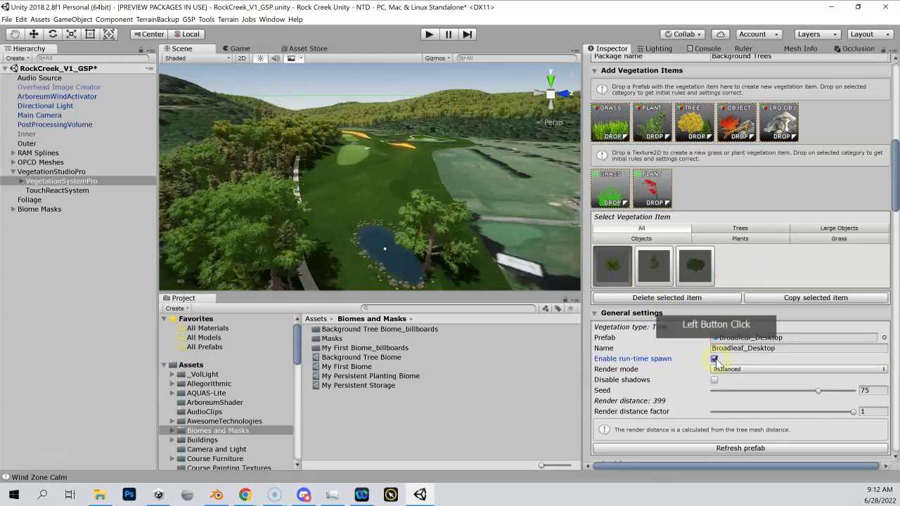
left_click(714, 360)
left_click(714, 359)
left_click(714, 359)
left_click(715, 359)
left_click(715, 359)
left_click(715, 360)
left_click(715, 360)
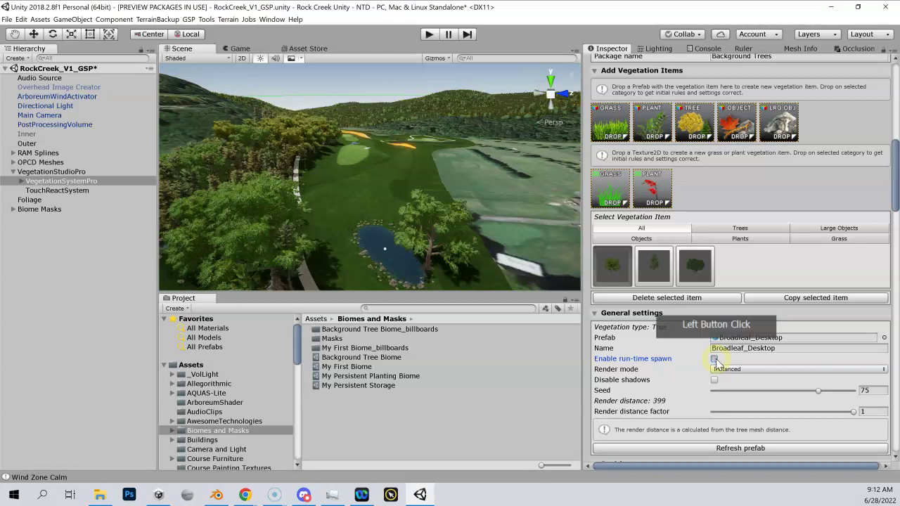
left_click(715, 359)
left_click(654, 277)
left_click(715, 359)
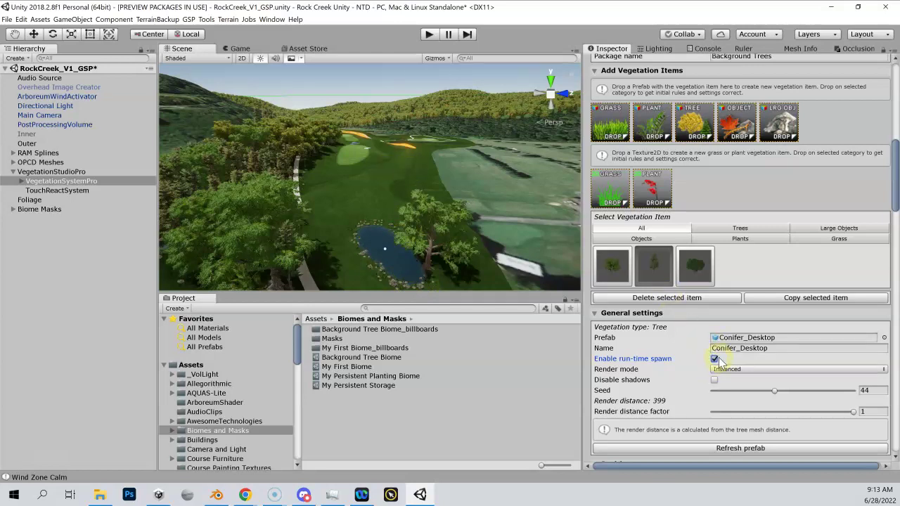
Return to the persistent storage bake settings and show the vegetation items of My First Biome (Biome1).
scroll(719, 360, "up", 10)
scroll(716, 355, "up", 4)
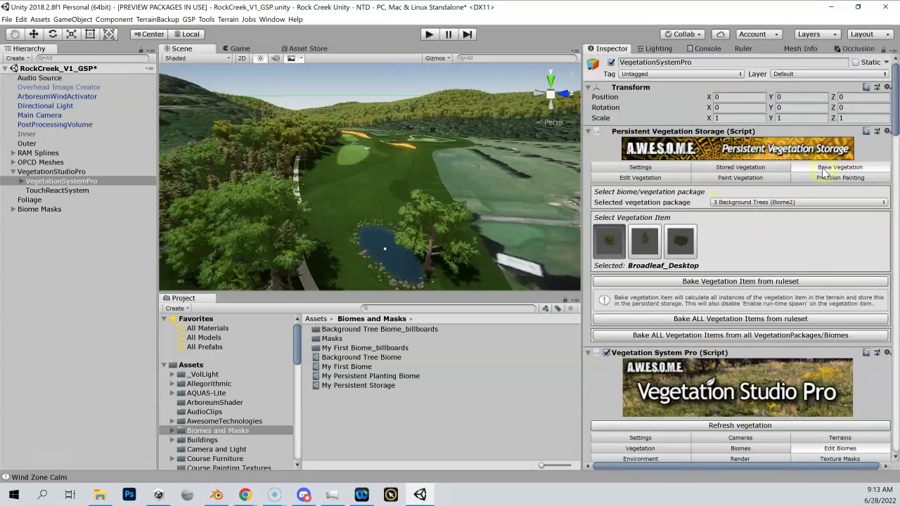
left_click(825, 173)
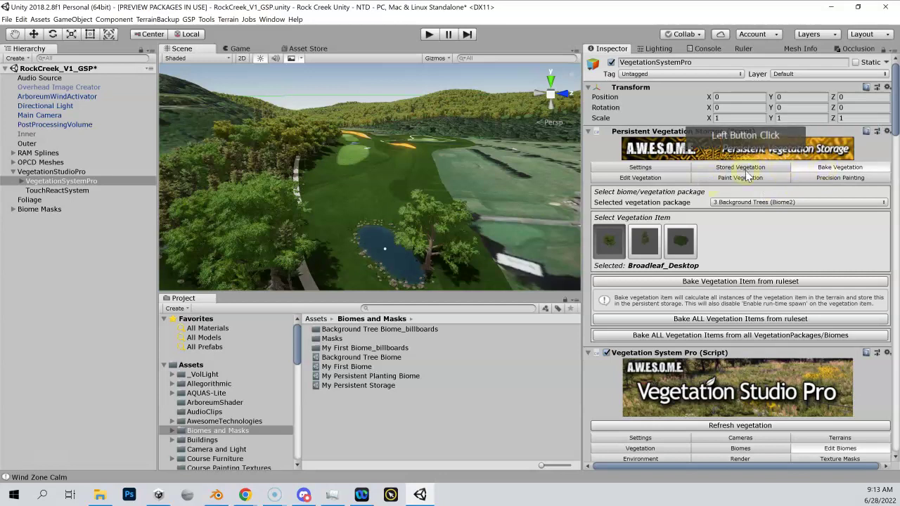
scroll(746, 171, "down", 1)
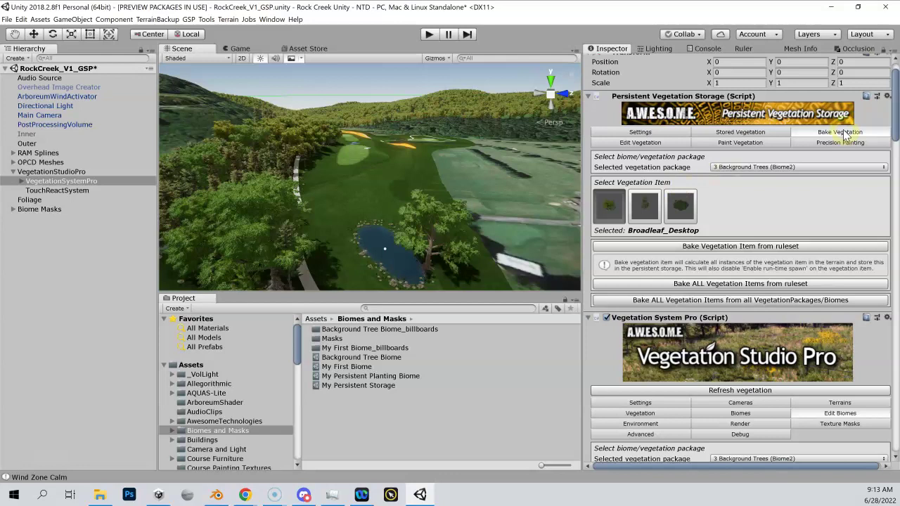
left_click(760, 166)
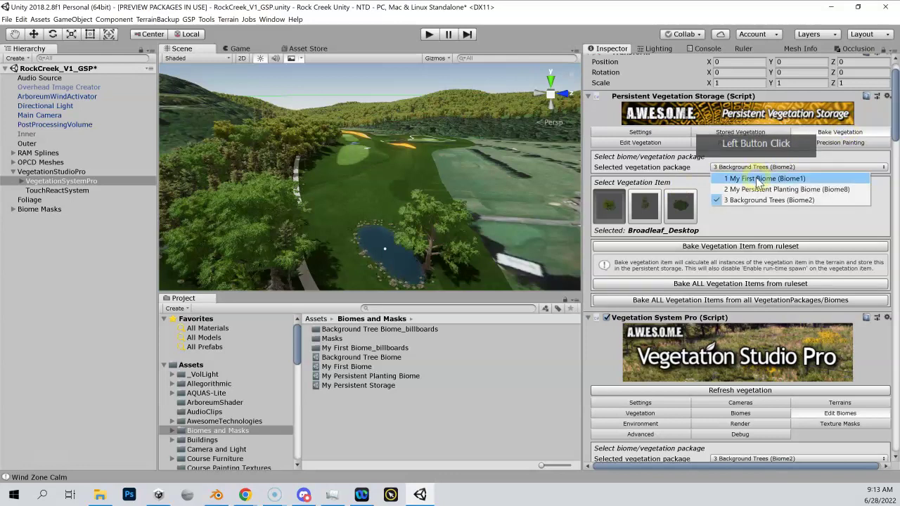
left_click(759, 180)
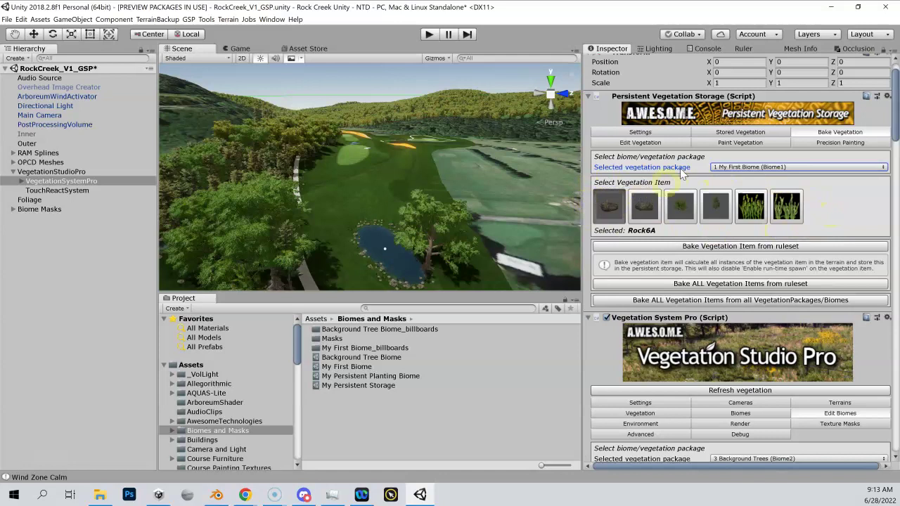
Examine the stored vegetation of My First Biome and the instances of each item in My Persistent Planting Biome (Biome8).
left_click(724, 135)
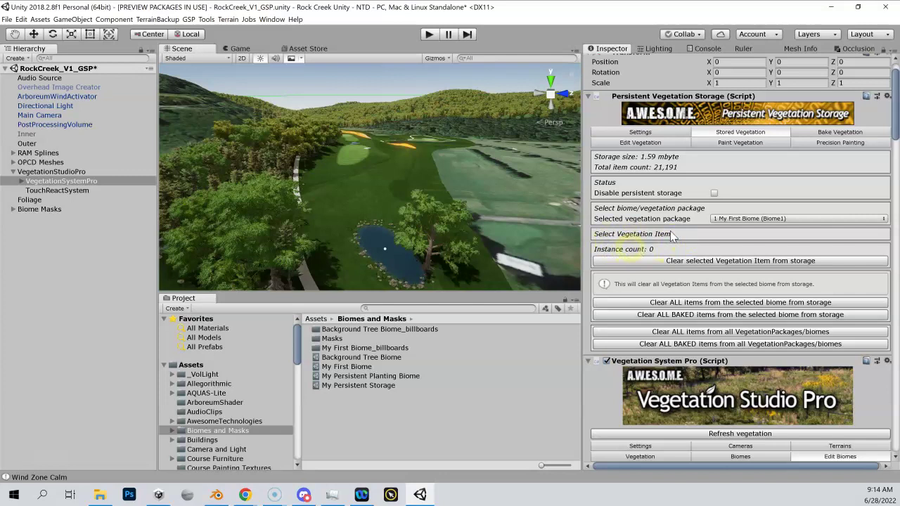
left_click(718, 218)
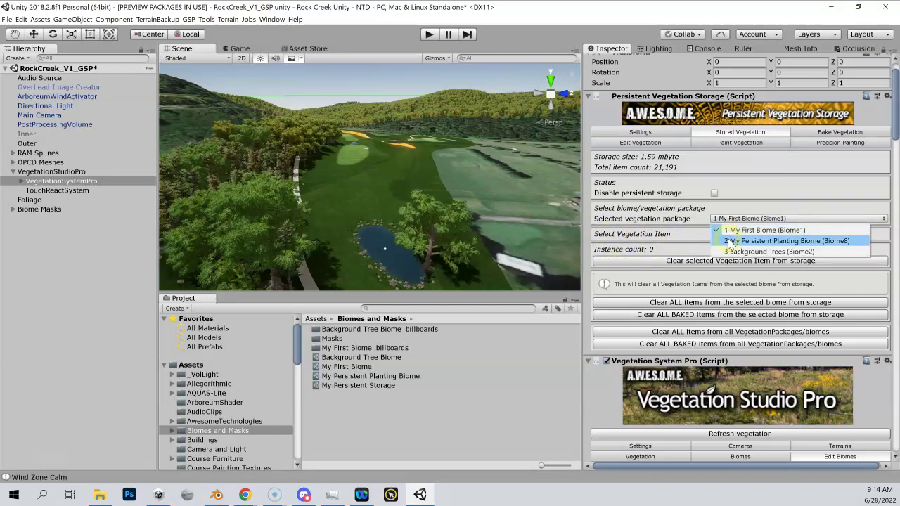
left_click(732, 241)
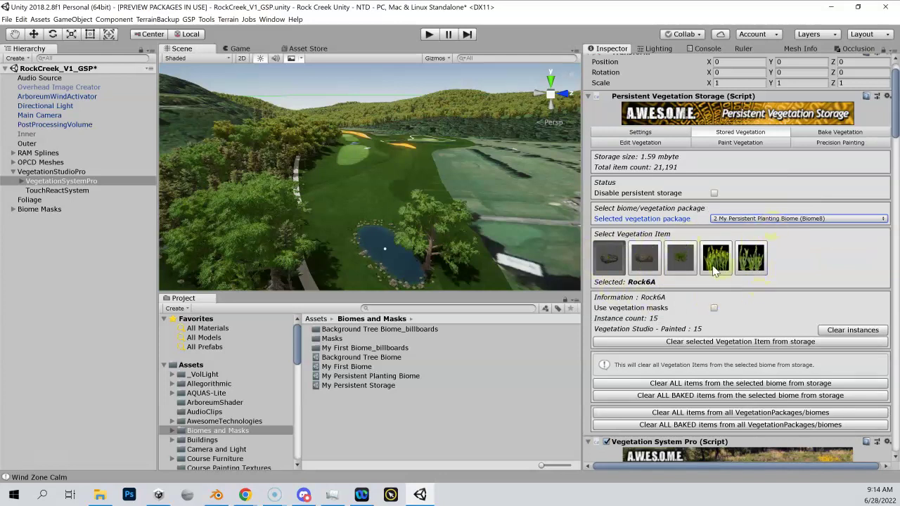
left_click(645, 259)
left_click(677, 260)
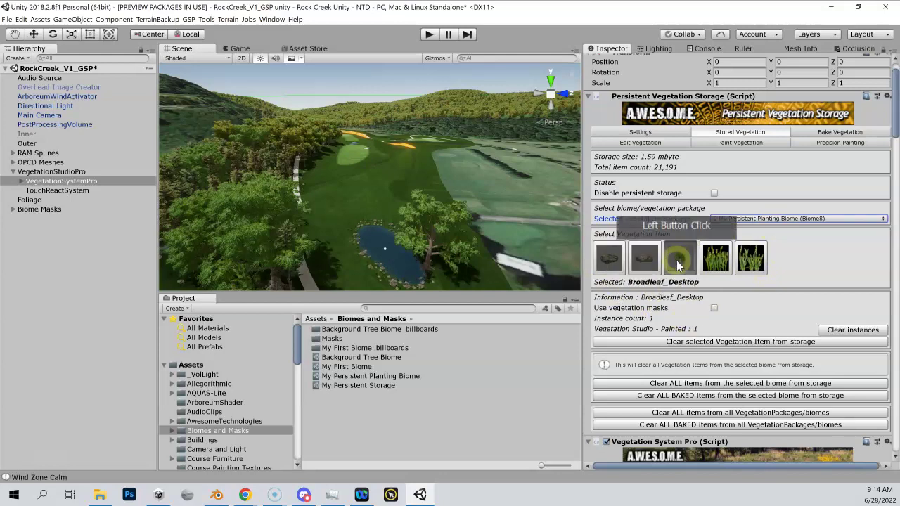
left_click(710, 259)
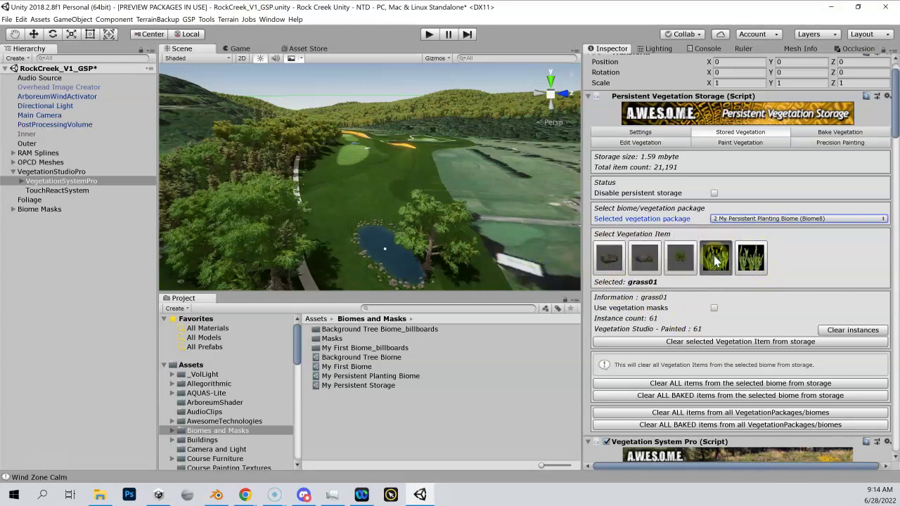
left_click(750, 259)
left_click(719, 261)
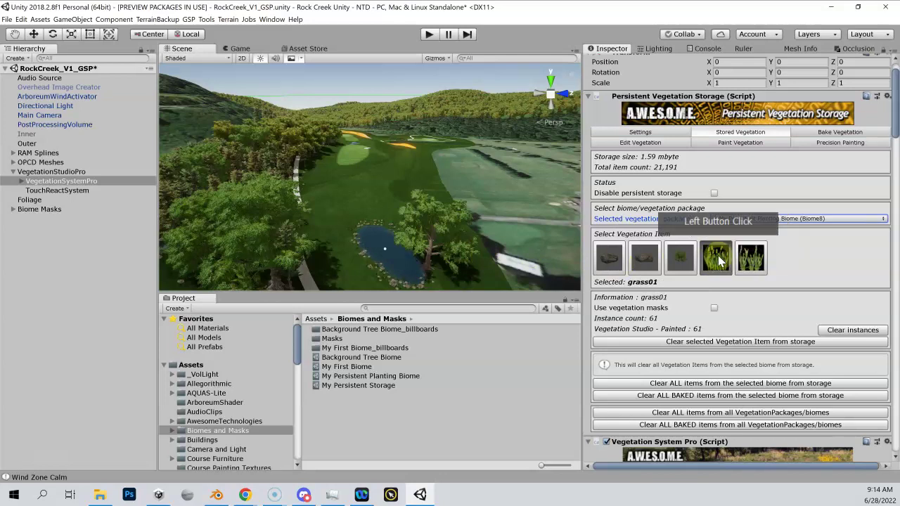
Show the stored vegetation of Background Trees (Biome2) and switch persistent storage off and back on.
left_click(745, 220)
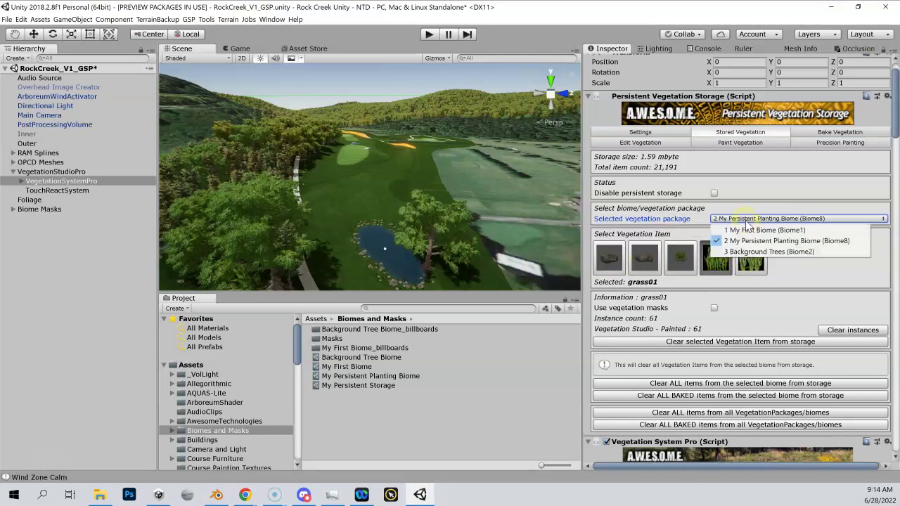
left_click(721, 252)
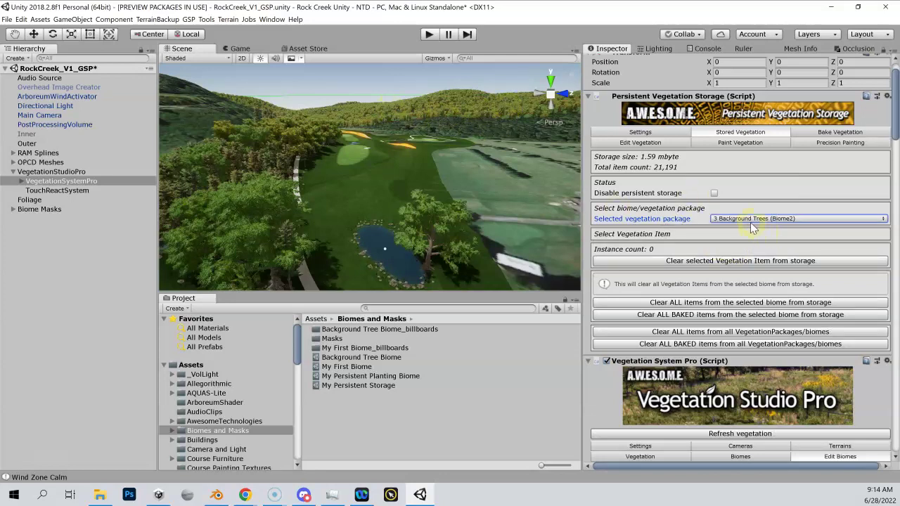
left_click(714, 193)
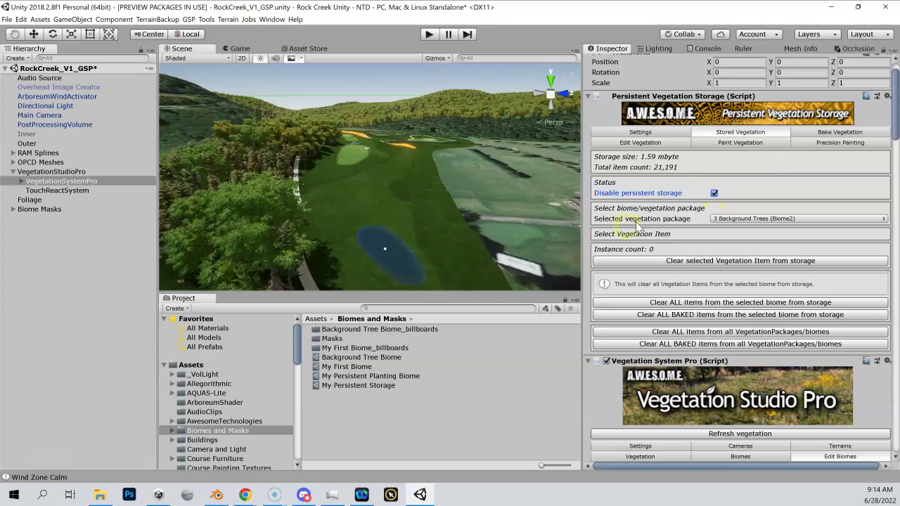
left_click(714, 193)
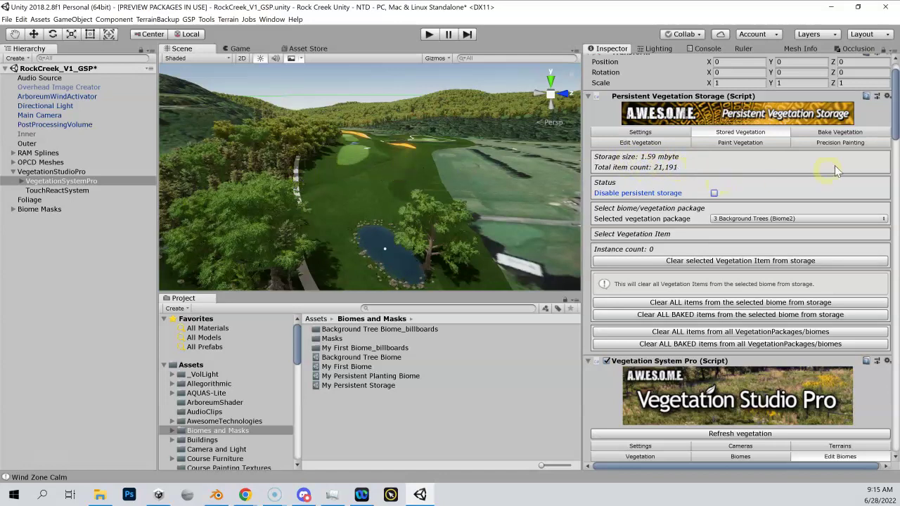
Select My First Biome (Biome1) as the vegetation package to bake into persistent storage.
left_click(840, 132)
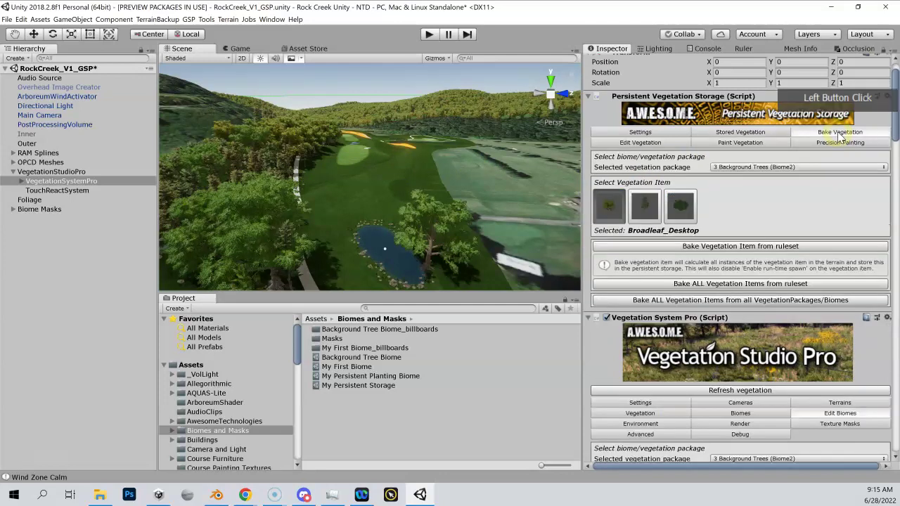
left_click(756, 168)
left_click(761, 179)
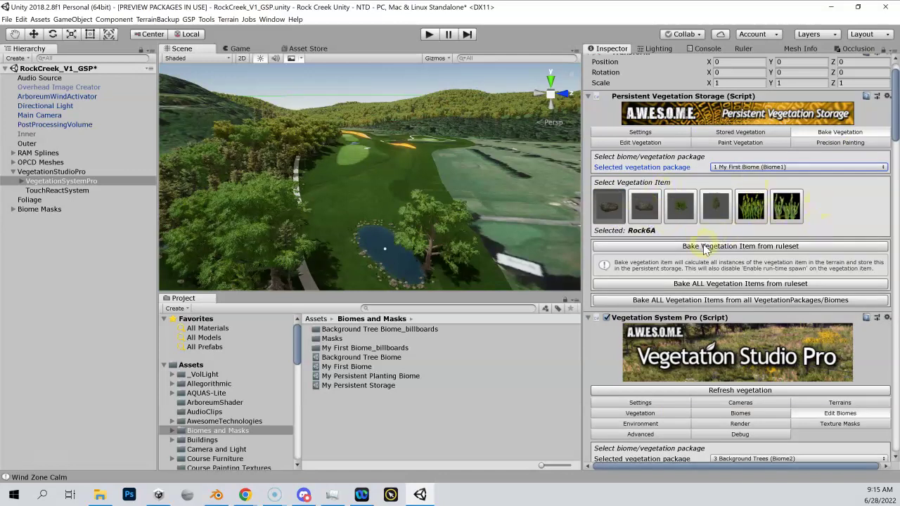
left_click(613, 212)
left_click(645, 213)
left_click(719, 284)
left_click(780, 283)
Switch the package to bake to Background Trees (Biome2) and back to My First Biome (Biome1).
left_click(742, 169)
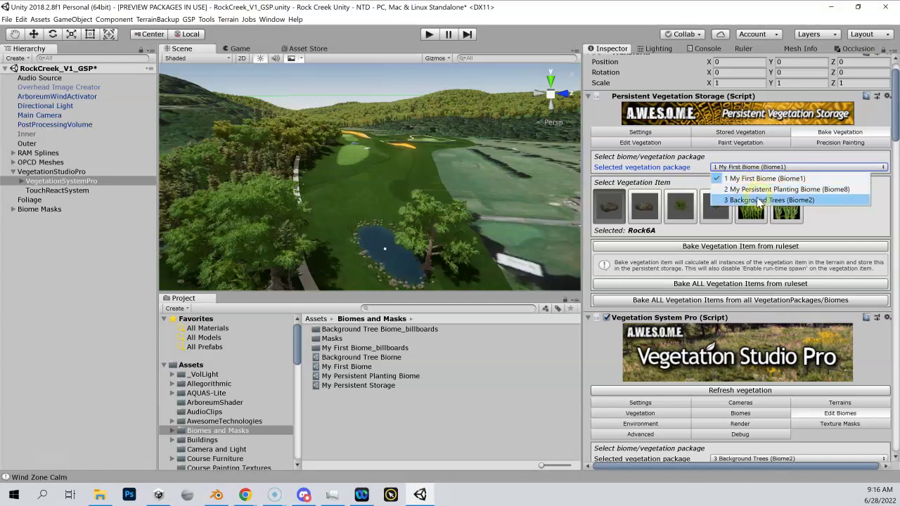
left_click(757, 201)
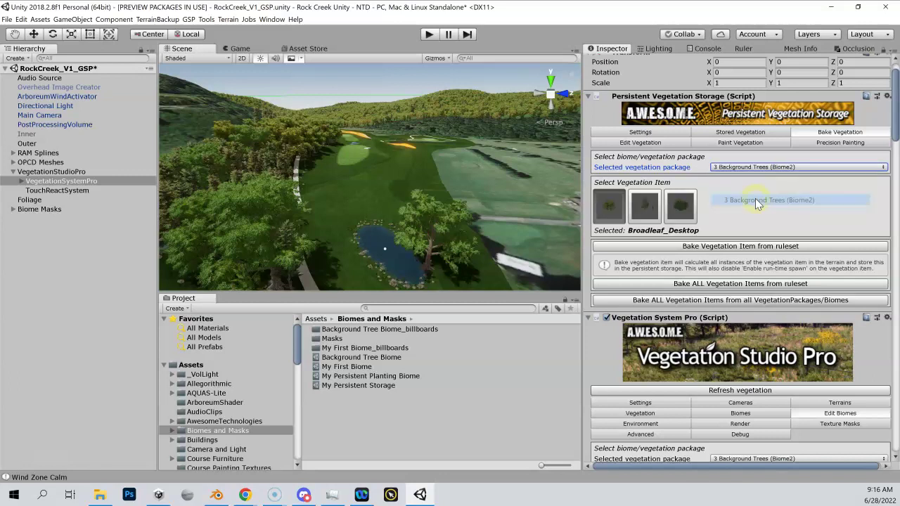
left_click(745, 169)
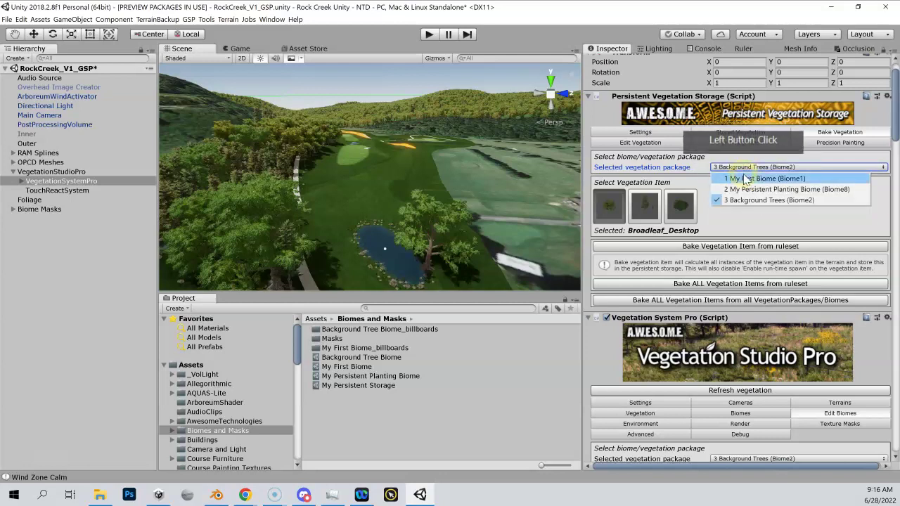
left_click(746, 179)
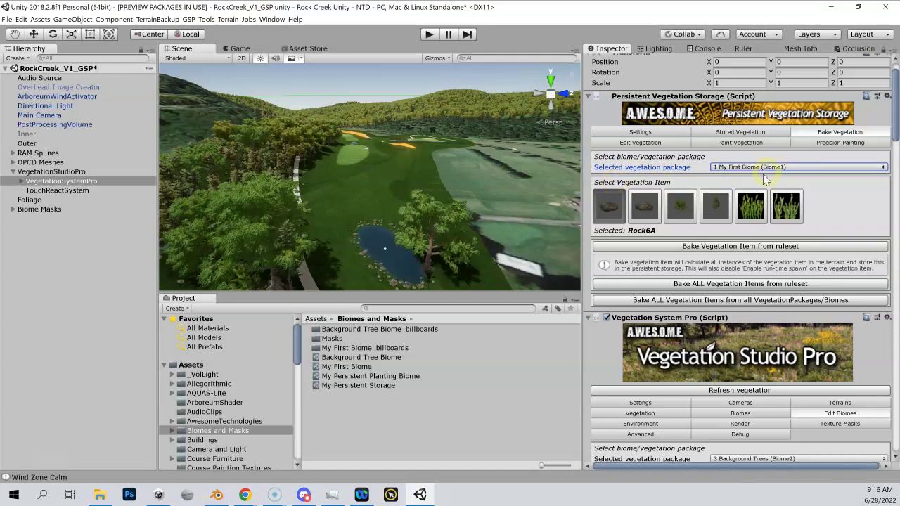
Clear and bake all vegetation items of My First Biome from the ruleset, and show its stored vegetation.
left_click(735, 300)
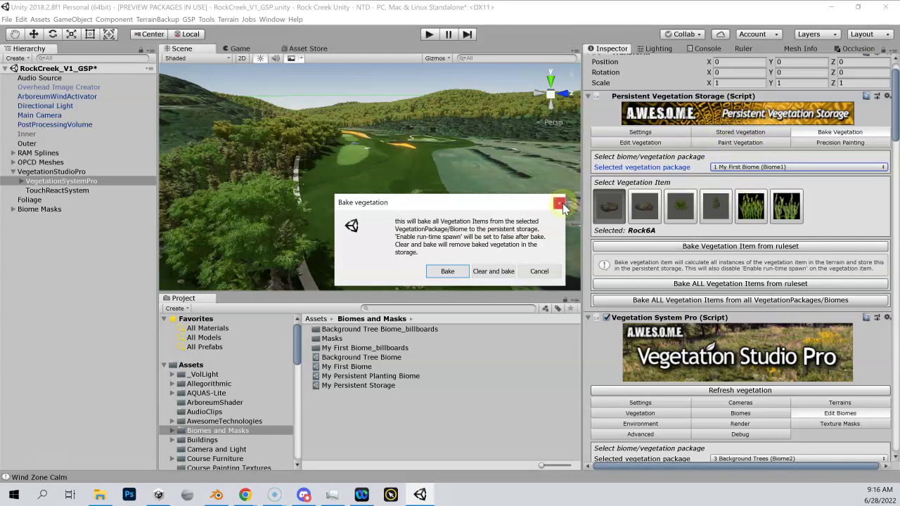
left_click_drag(468, 205, 376, 135)
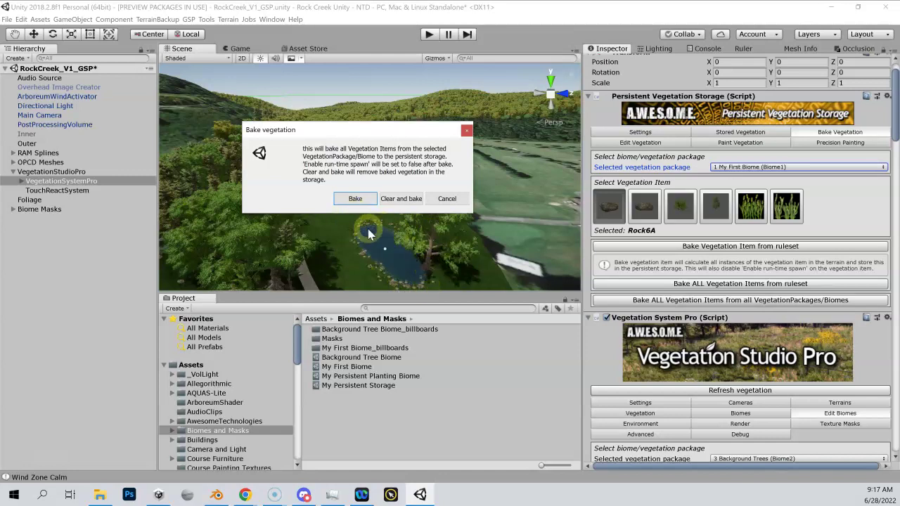
left_click(411, 199)
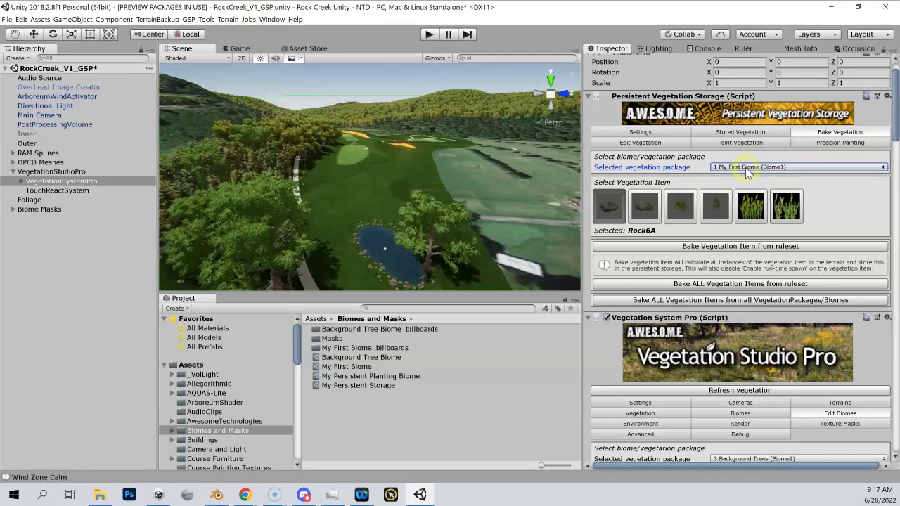
left_click(738, 133)
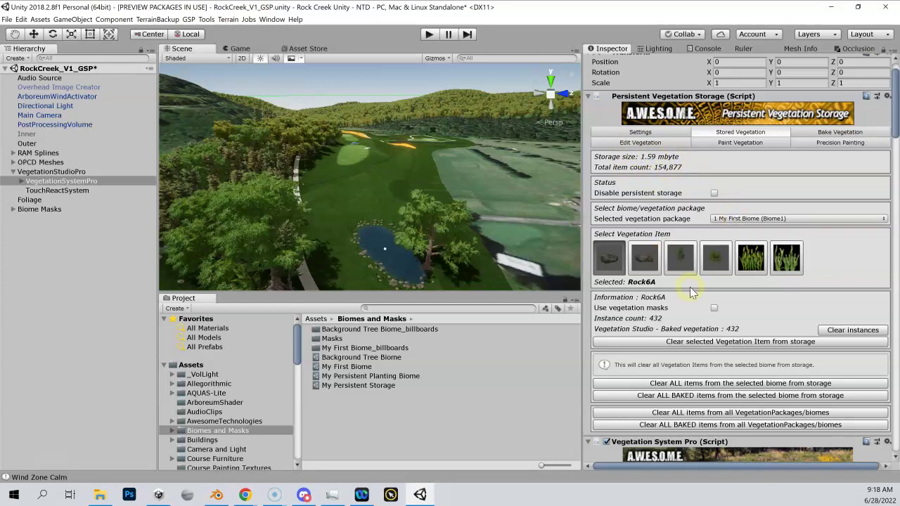
View the stored instance information of My First Biome's remaining vegetation items, ending on grass02.
left_click(647, 259)
left_click(680, 258)
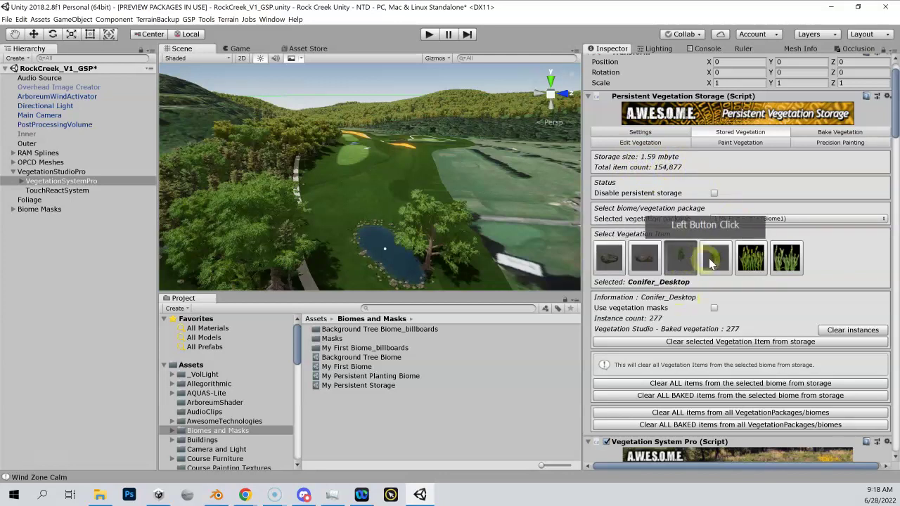
left_click(715, 258)
left_click(750, 258)
left_click(783, 250)
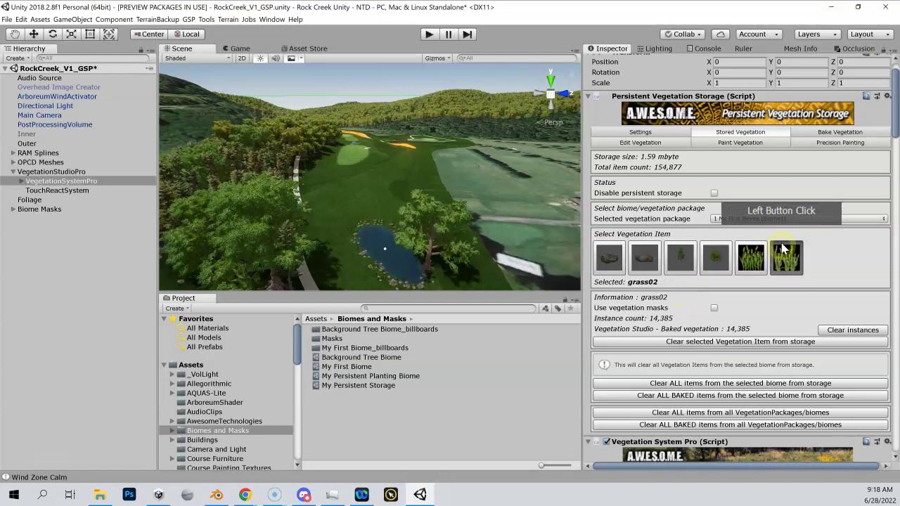
Show the stored vegetation of Background Trees (Biome2) and view each item's instance information, ending on Conifer_Desktop.
left_click(766, 219)
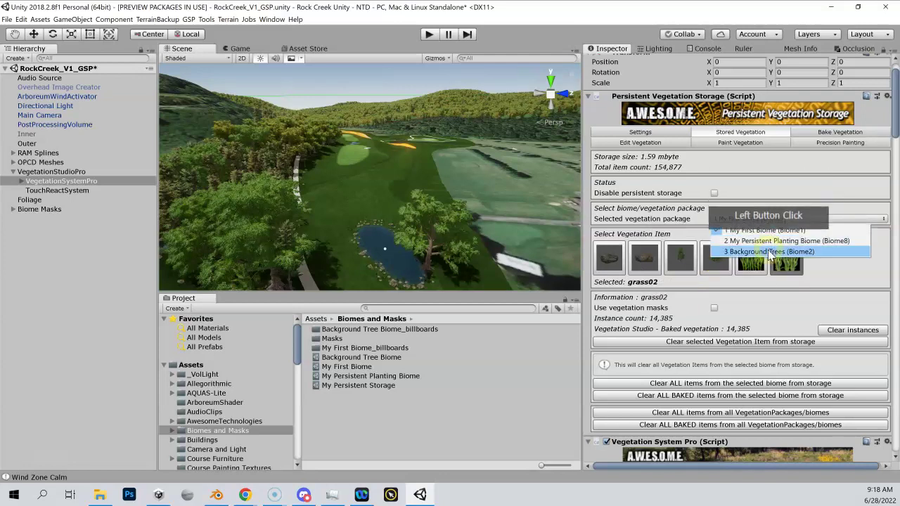
left_click(770, 252)
left_click(663, 258)
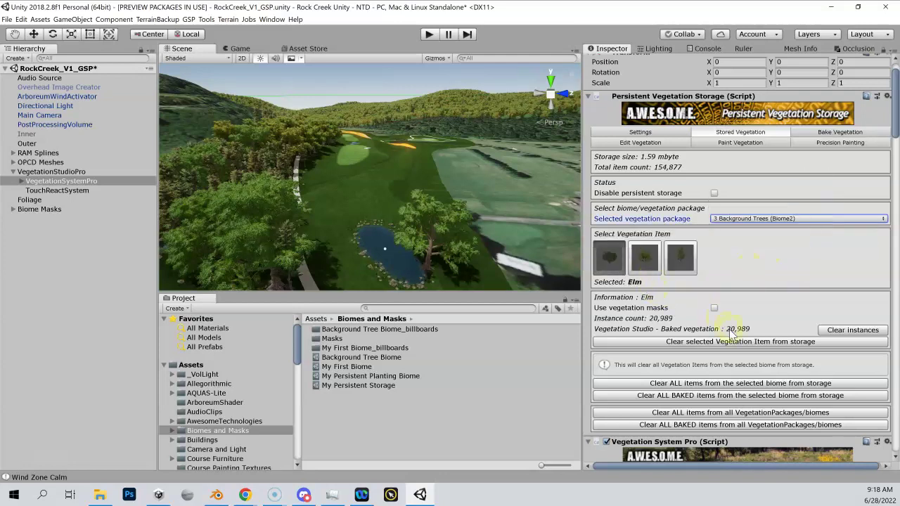
left_click(656, 262)
left_click(690, 261)
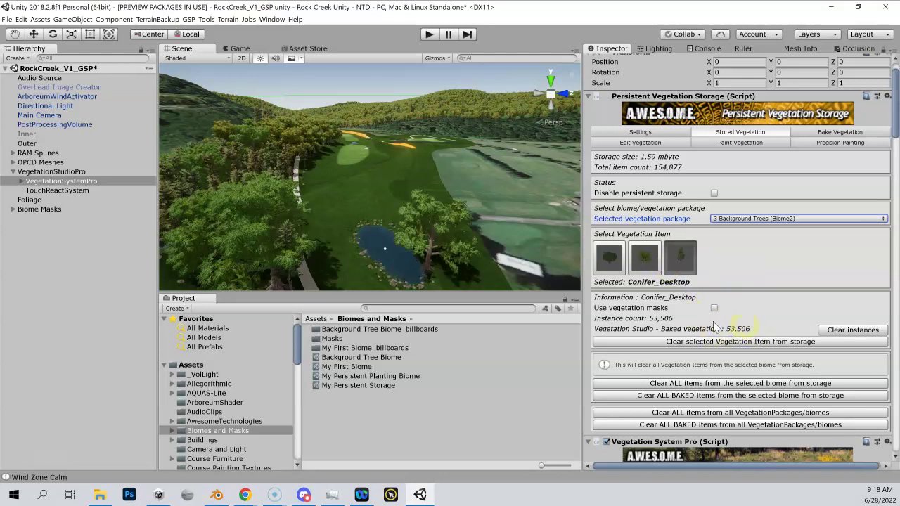
Disable persistent storage and choose My First Biome (Biome1) as the biome to edit in Vegetation System Pro.
left_click(715, 193)
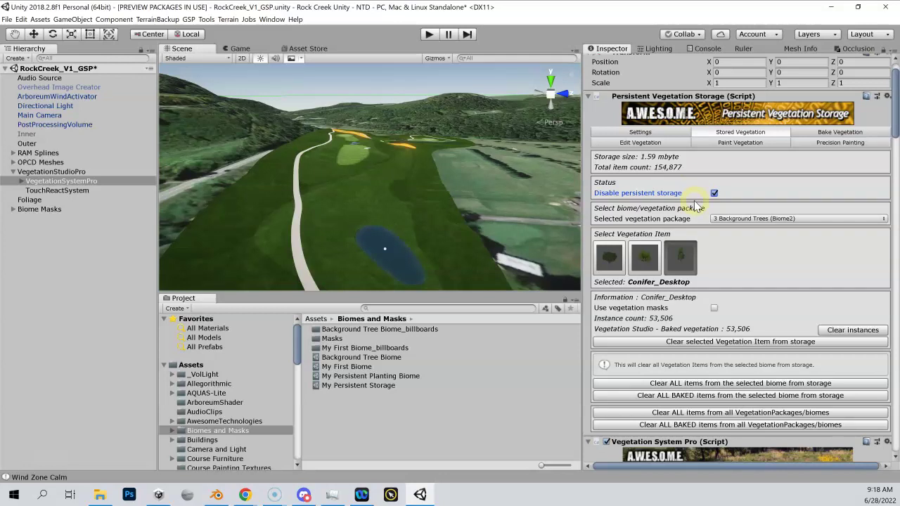
scroll(696, 206, "down", 10)
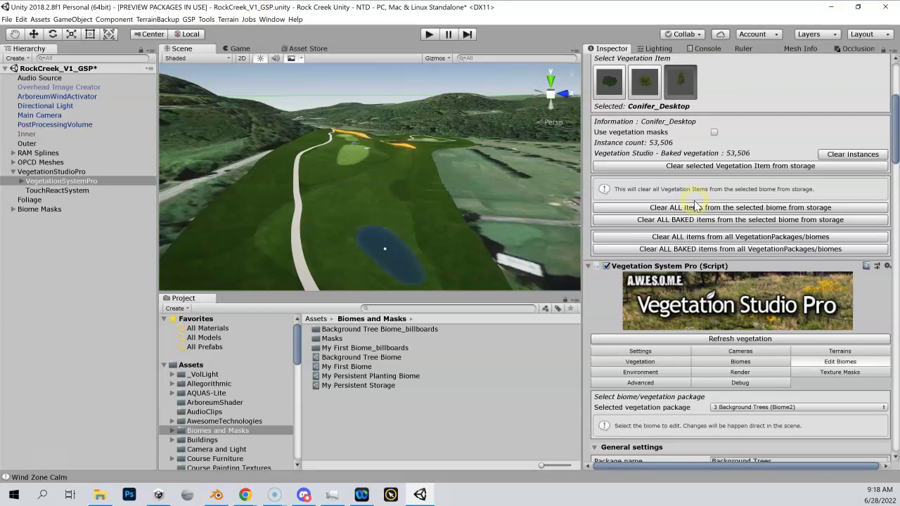
scroll(696, 205, "down", 3)
scroll(696, 206, "down", 2)
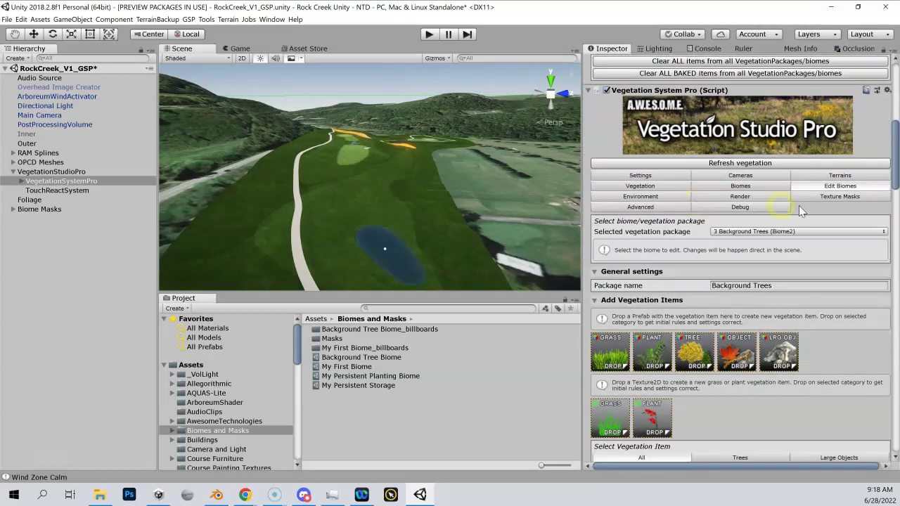
left_click(818, 187)
left_click(763, 234)
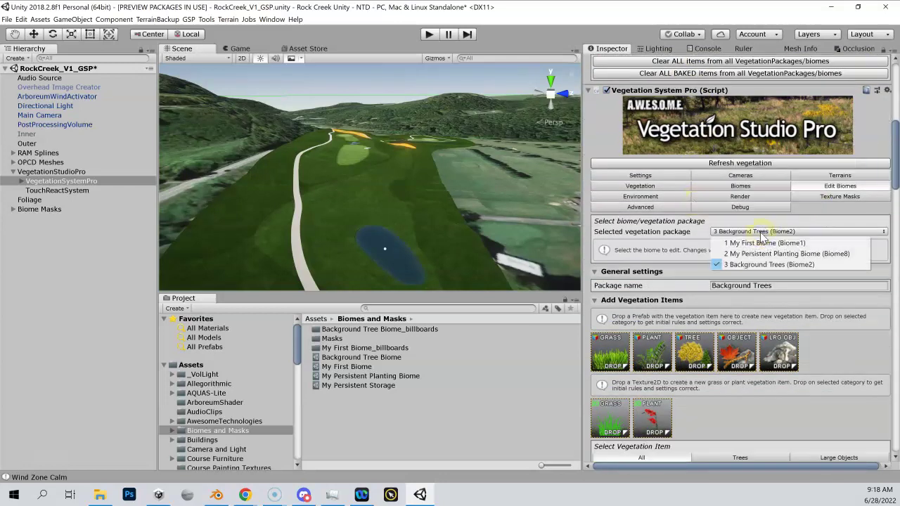
left_click(760, 237)
scroll(760, 237, "down", 6)
scroll(760, 237, "down", 3)
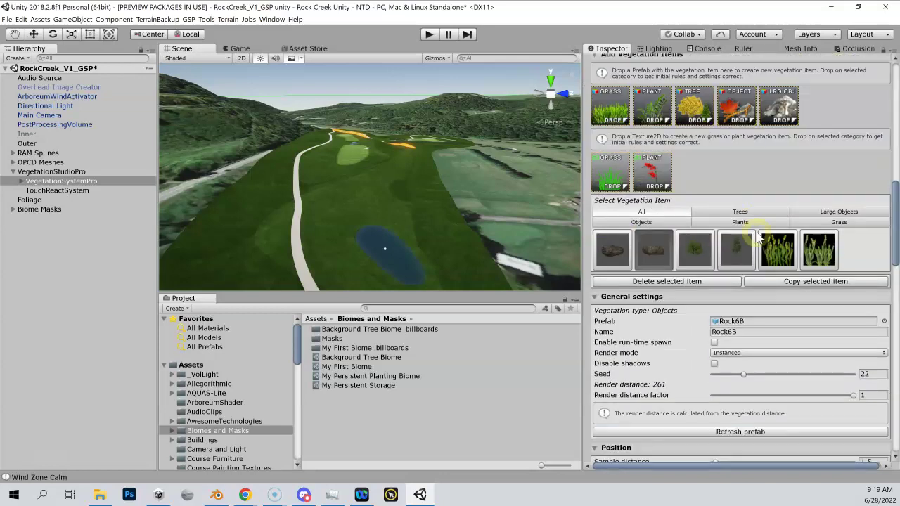
Check the run-time spawn setting of My First Biome's vegetation items one by one, from Rock6A to the grasses and back to Conifer_Desktop.
left_click(620, 256)
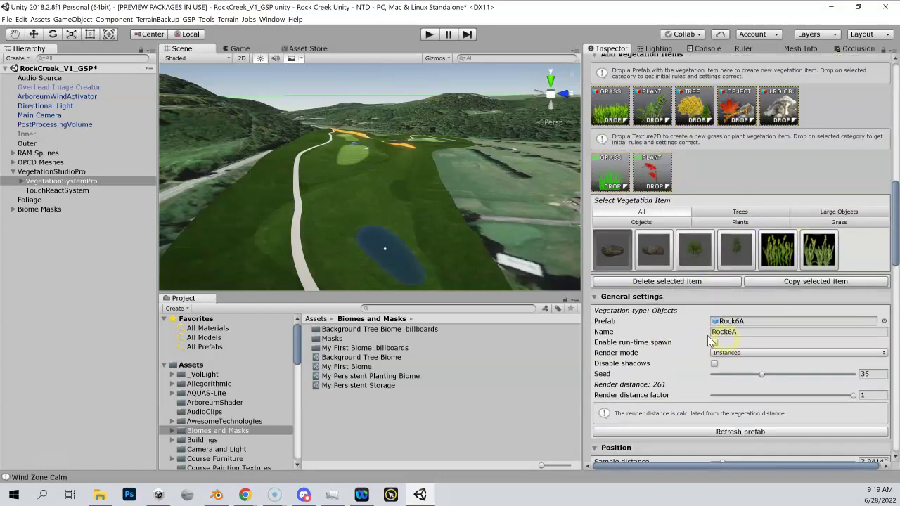
left_click(667, 259)
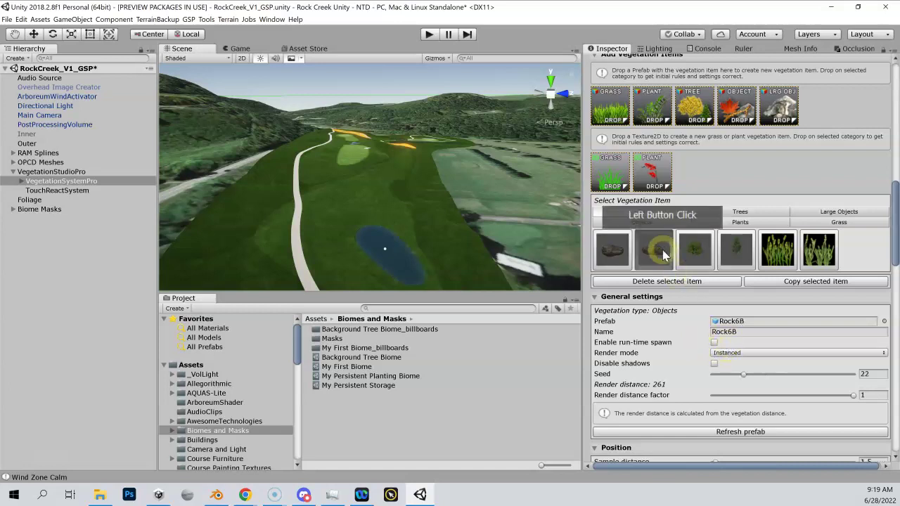
left_click(705, 261)
left_click(738, 253)
left_click(777, 254)
left_click(736, 249)
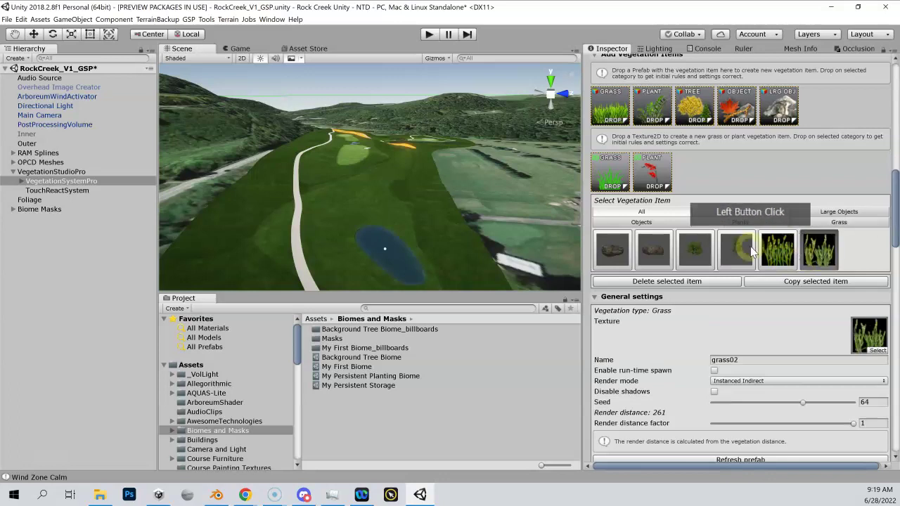
Enable run-time spawn for My First Biome's Conifer_Desktop while persistent storage is disabled.
left_click(710, 343)
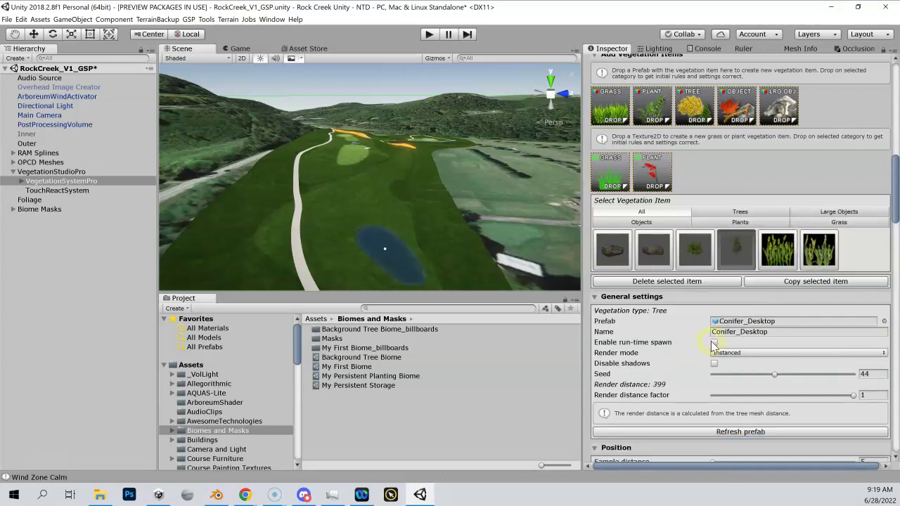
left_click(262, 192)
left_click(265, 185)
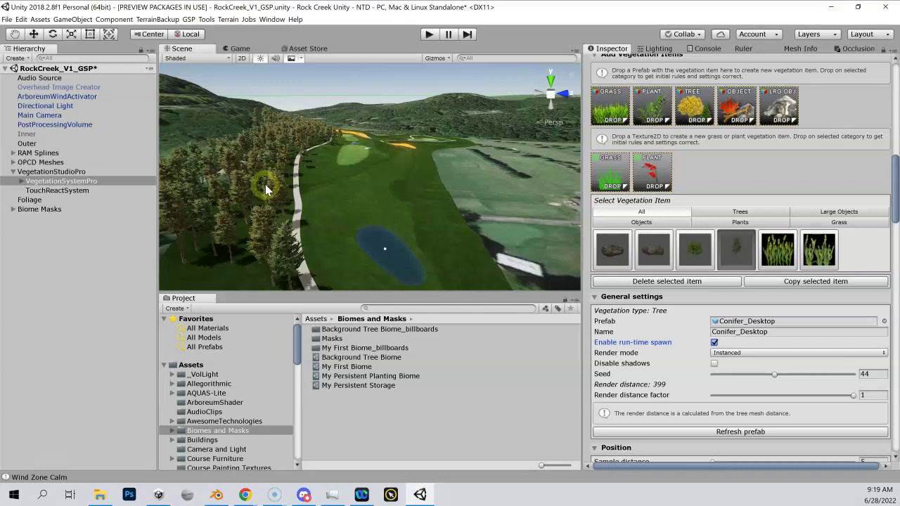
left_click(714, 343)
Turn persistent storage back on to compare the vegetation in the scene, and disable it again.
scroll(713, 344, "up", 15)
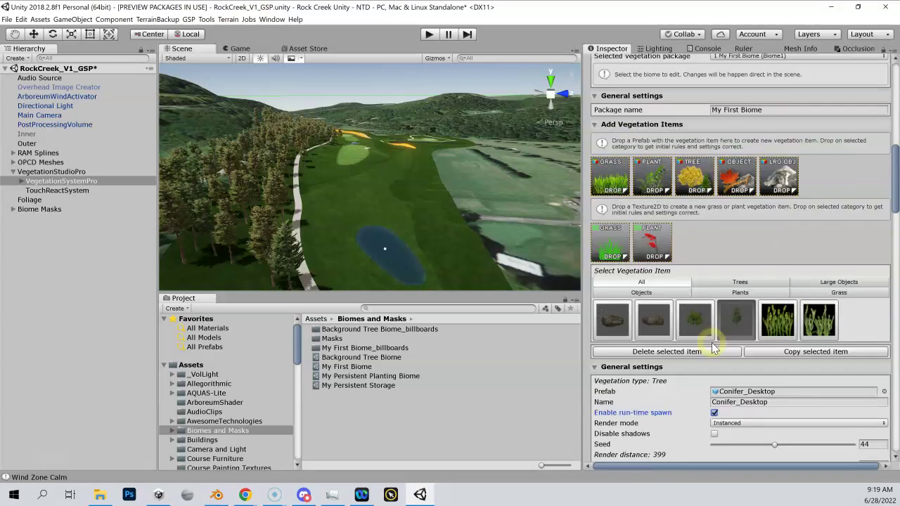
scroll(712, 343, "up", 5)
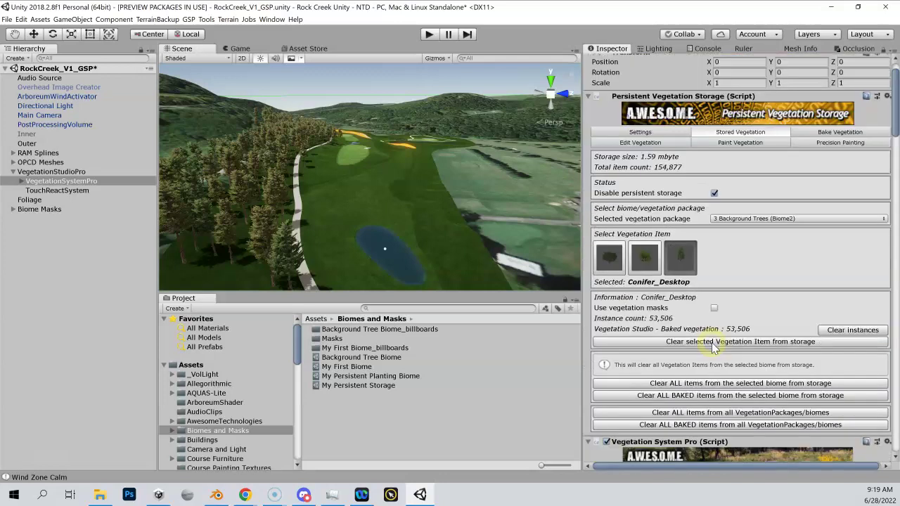
left_click(714, 193)
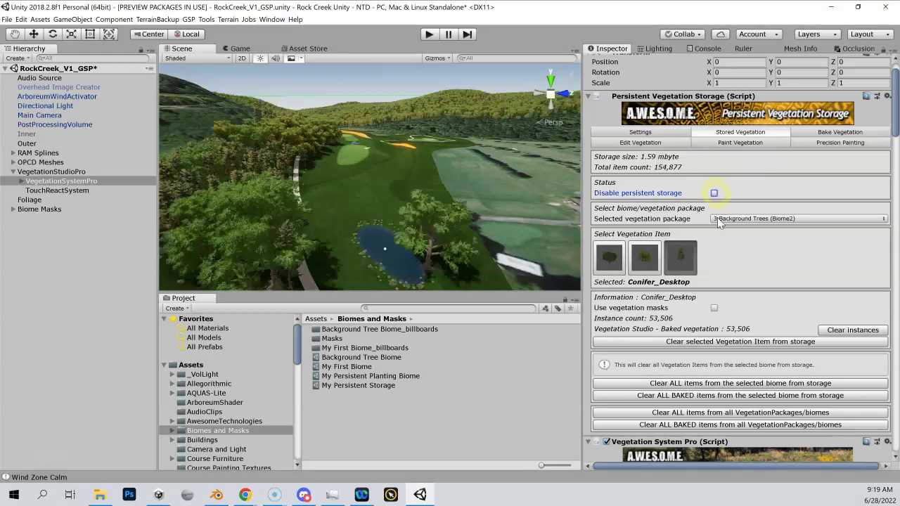
left_click(273, 162)
left_click(715, 193)
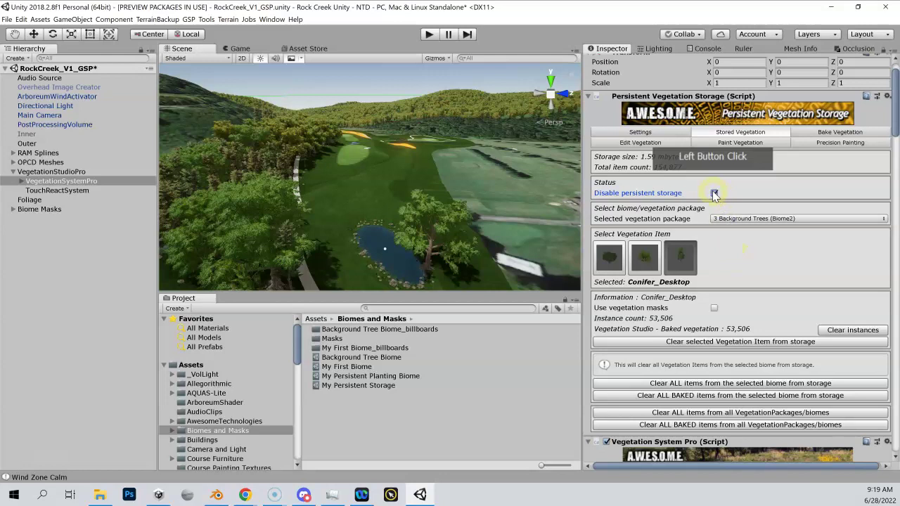
Disable run-time spawn for My First Biome's Conifer_Desktop and turn persistent storage back on.
scroll(713, 225, "down", 15)
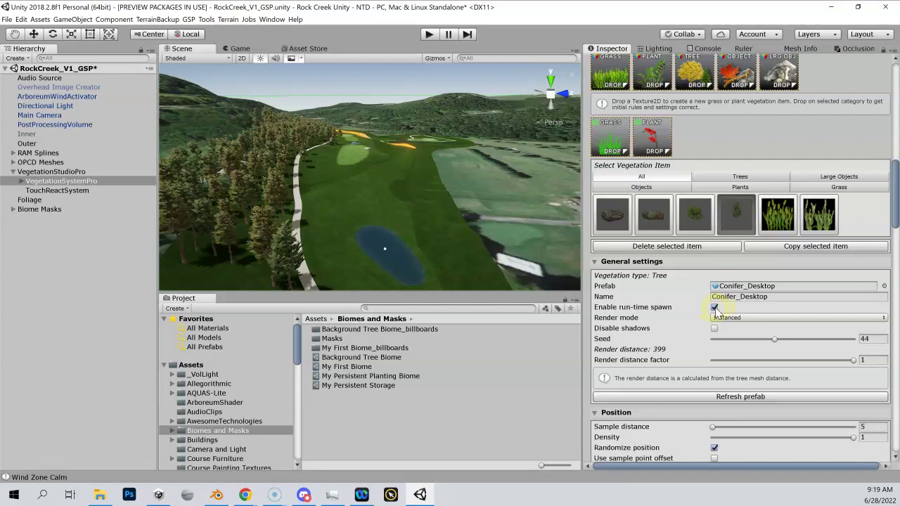
left_click(714, 308)
scroll(725, 202, "up", 10)
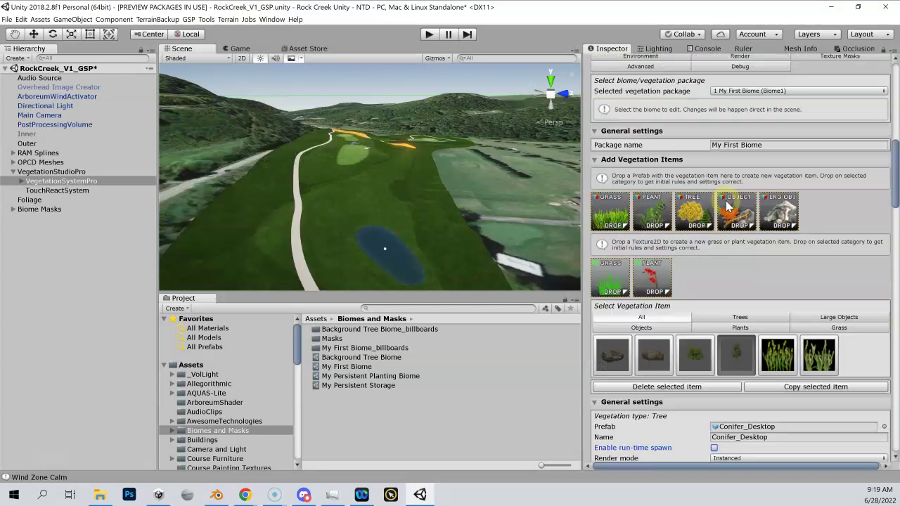
scroll(728, 205, "up", 3)
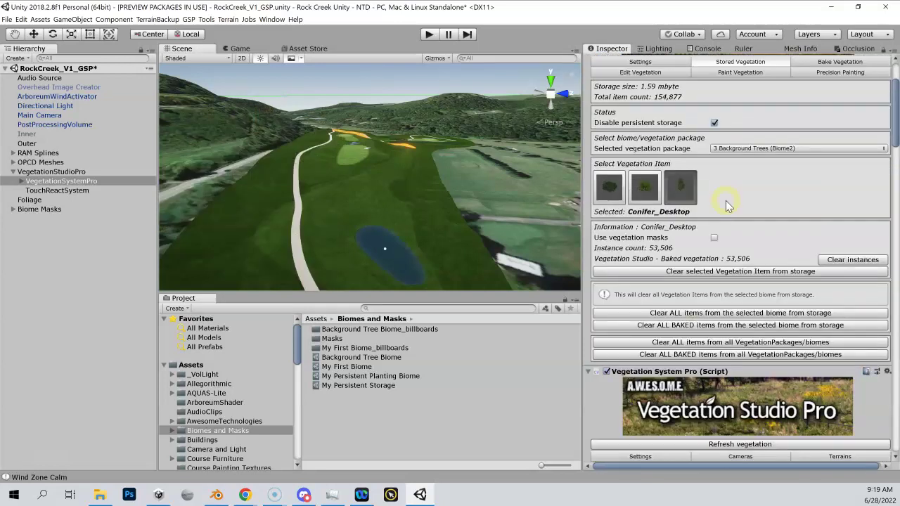
scroll(728, 204, "up", 2)
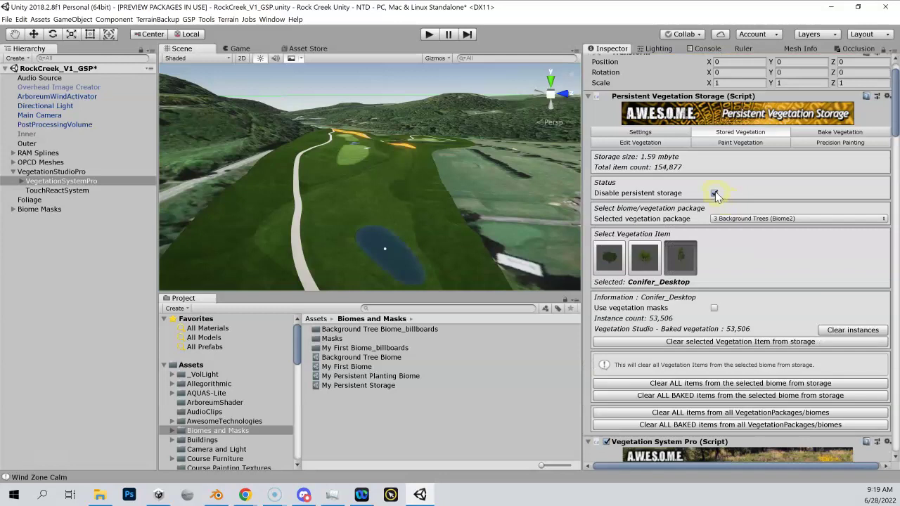
left_click(714, 193)
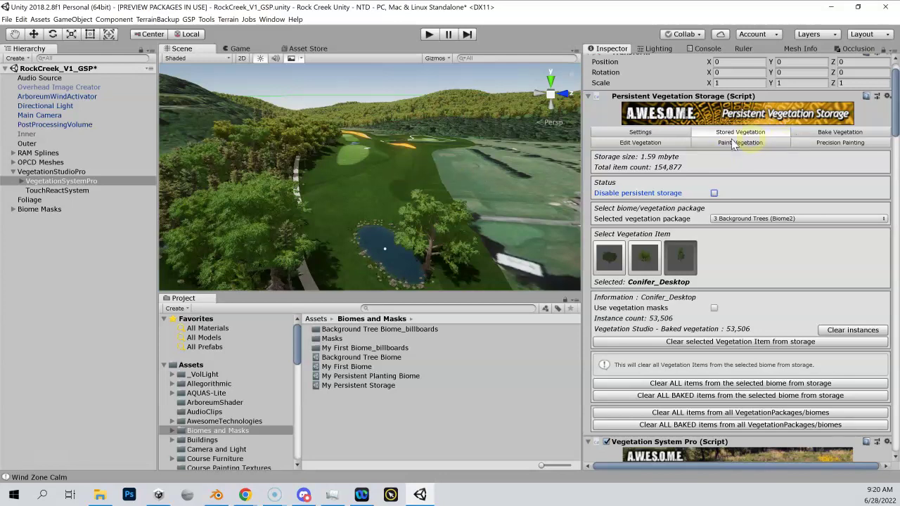
Look at the baking options for Background Trees (Biome2) and return to the stored vegetation.
left_click(839, 132)
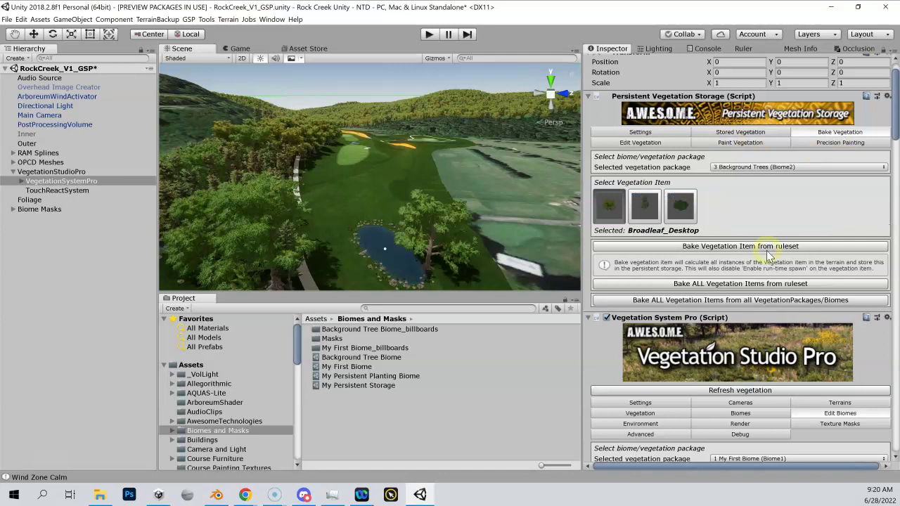
left_click(674, 141)
left_click(742, 136)
left_click(748, 256)
left_click(804, 160)
Show the stored vegetation of My First Biome (Biome1) and view the stored information of Conifer_Desktop.
scroll(722, 217, "down", 2)
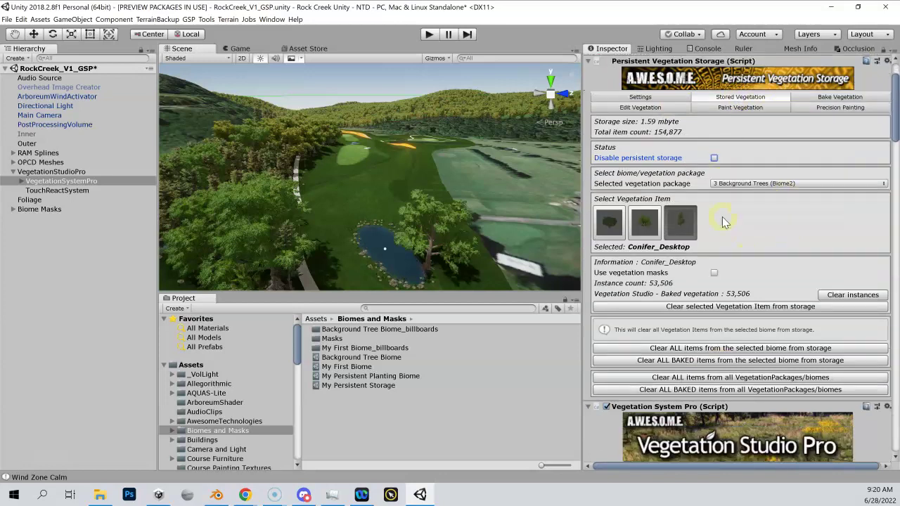
scroll(724, 211, "down", 2)
left_click(749, 149)
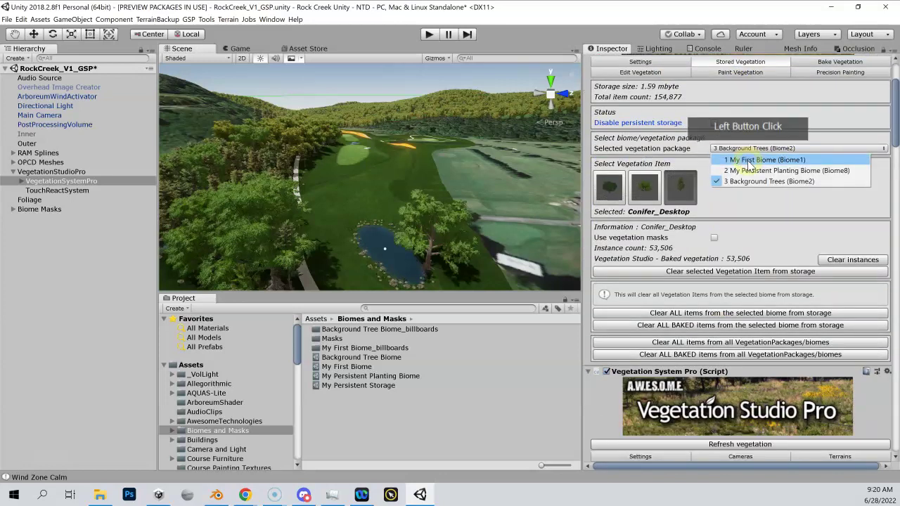
left_click(756, 158)
scroll(719, 237, "down", 2)
scroll(720, 237, "down", 2)
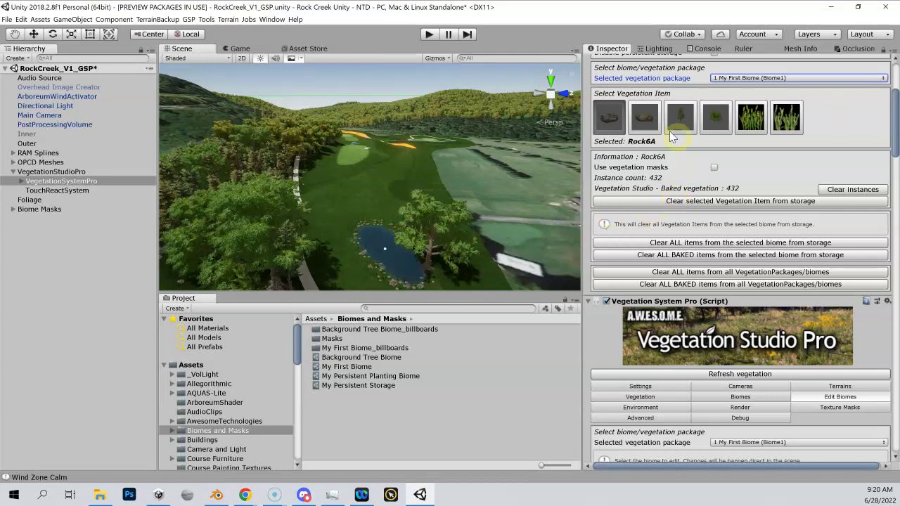
left_click(644, 117)
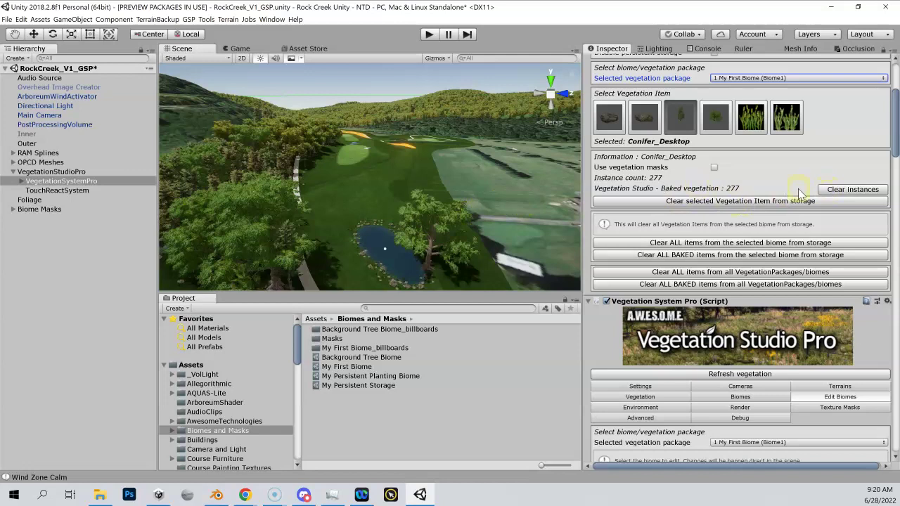
Clear all baked items from all vegetation packages and biomes in persistent storage, and enable run-time spawn for them.
scroll(744, 151, "down", 2)
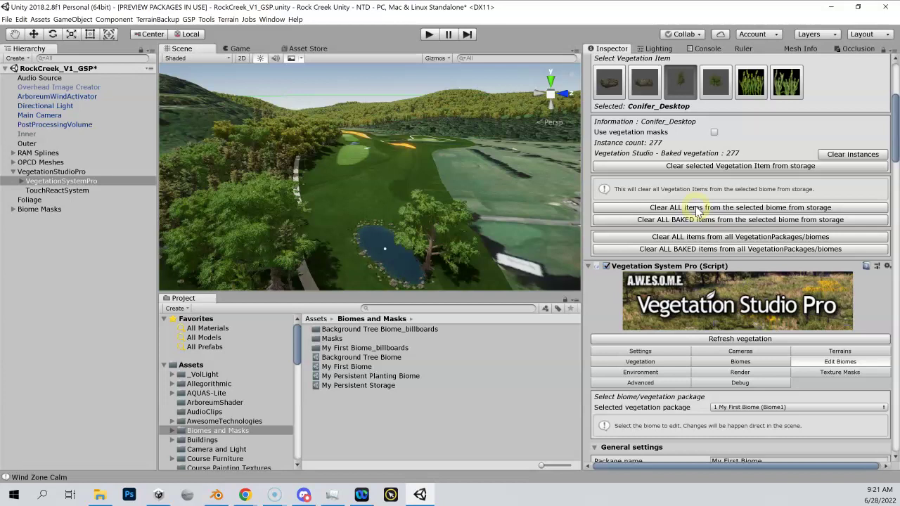
scroll(697, 209, "up", 1)
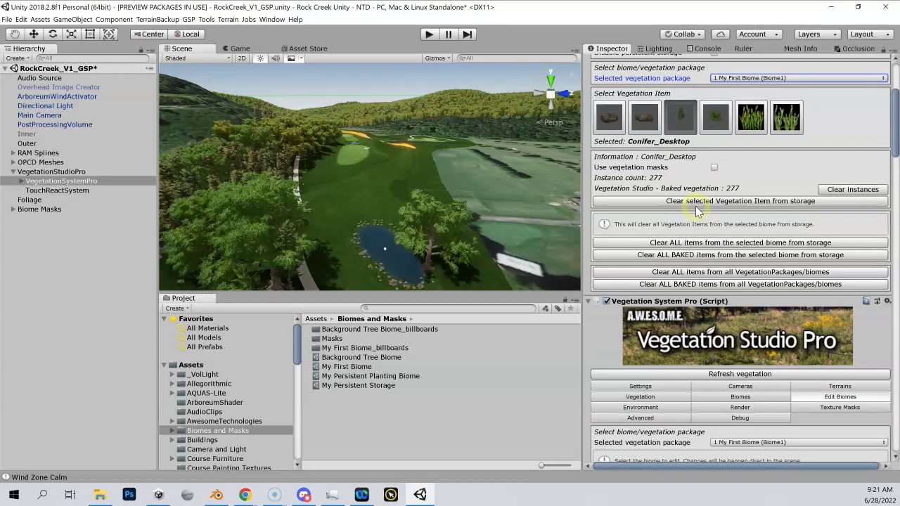
scroll(697, 243, "up", 2)
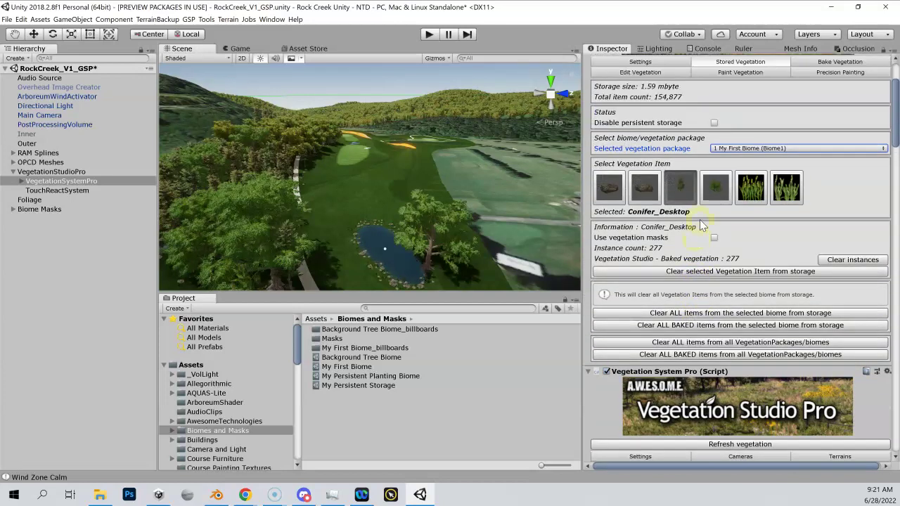
scroll(698, 243, "up", 1)
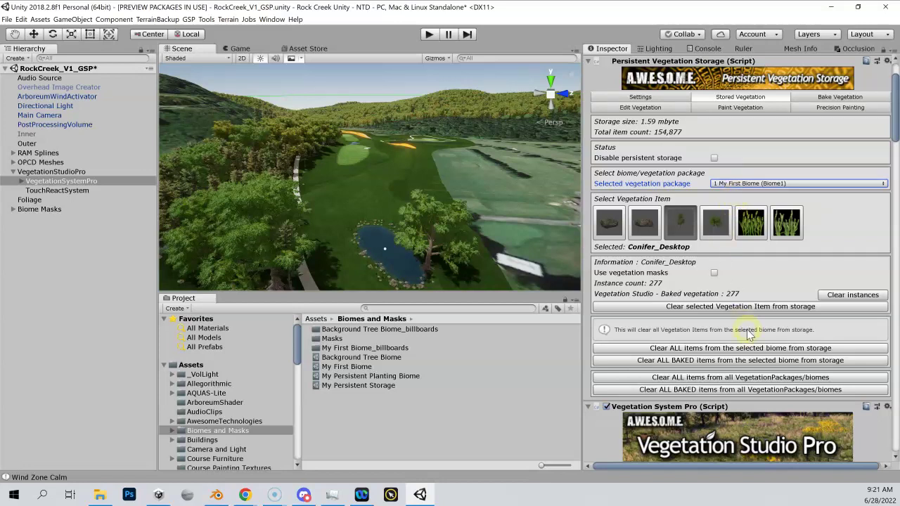
scroll(749, 335, "down", 2)
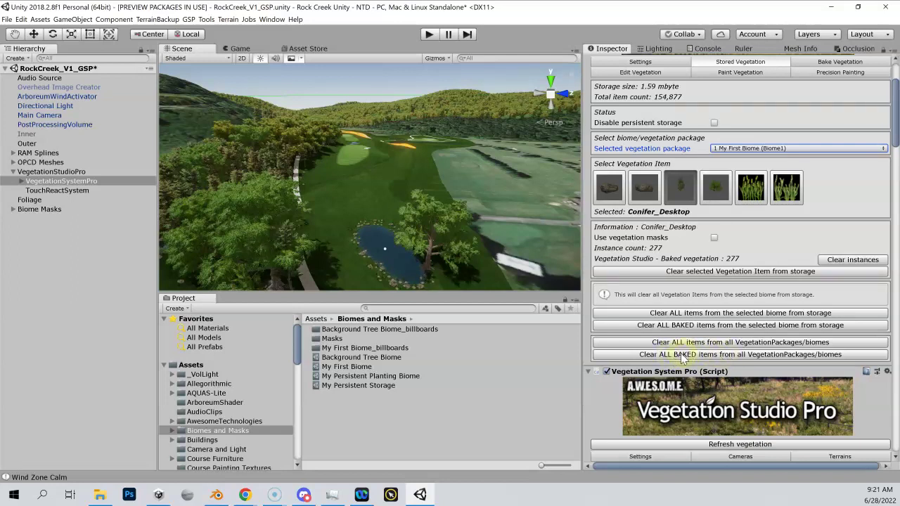
left_click(681, 354)
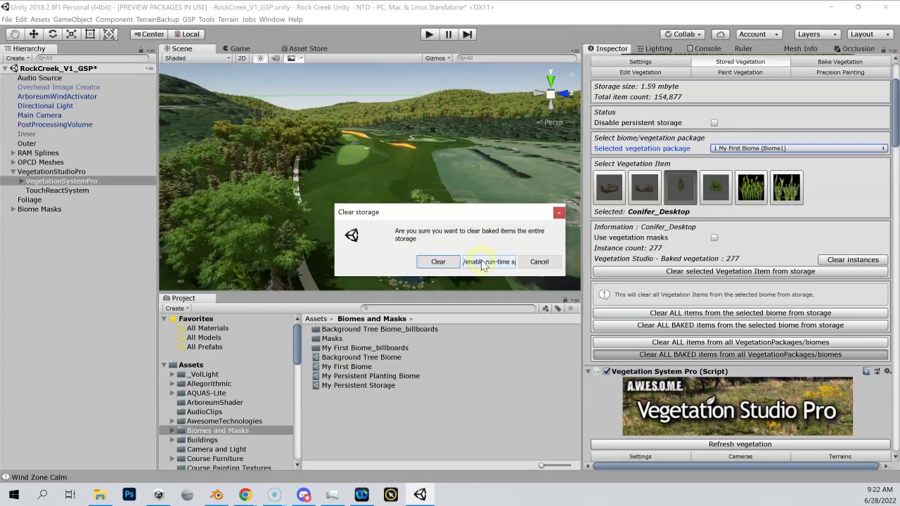
left_click(482, 265)
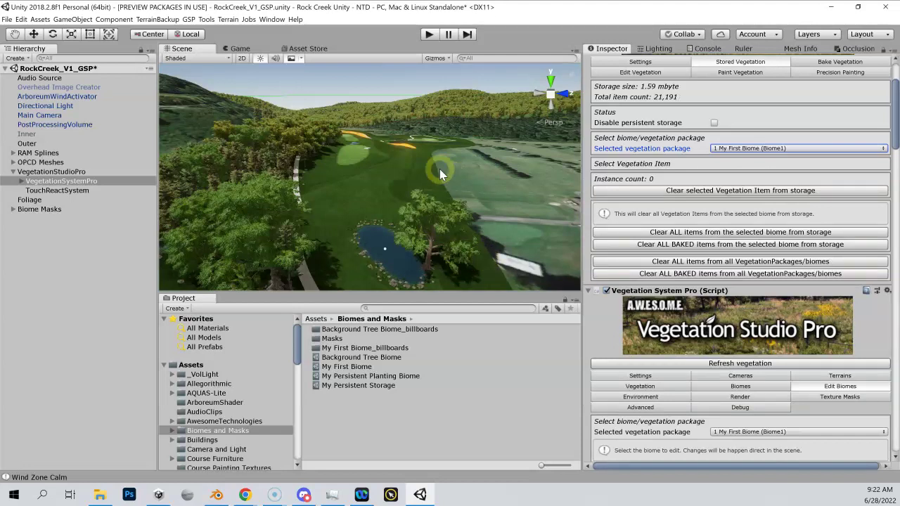
Disable persistent storage to check the remaining vegetation around the pond, and turn it back on.
left_click(715, 124)
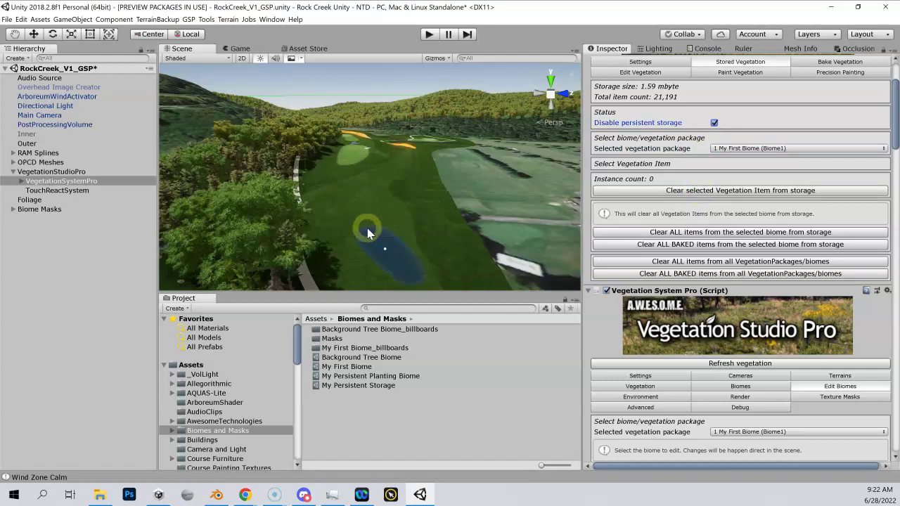
scroll(367, 232, "down", 5)
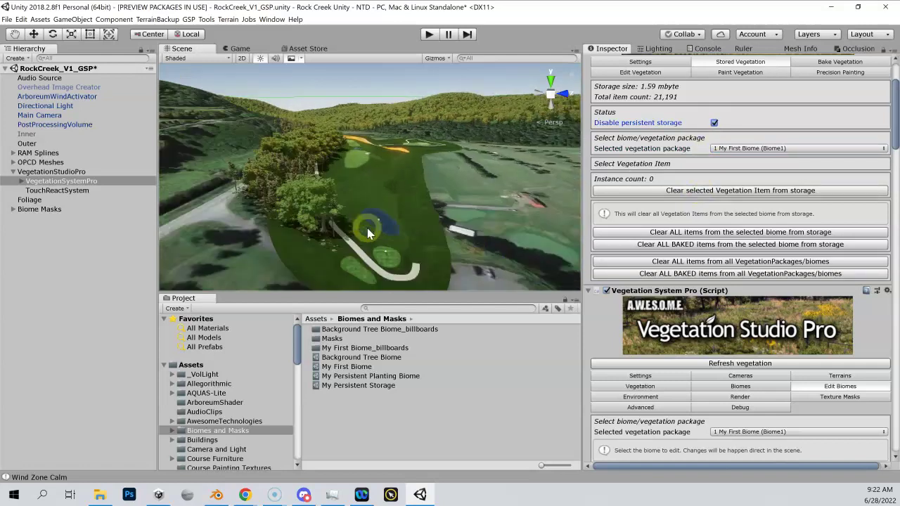
left_click(713, 123)
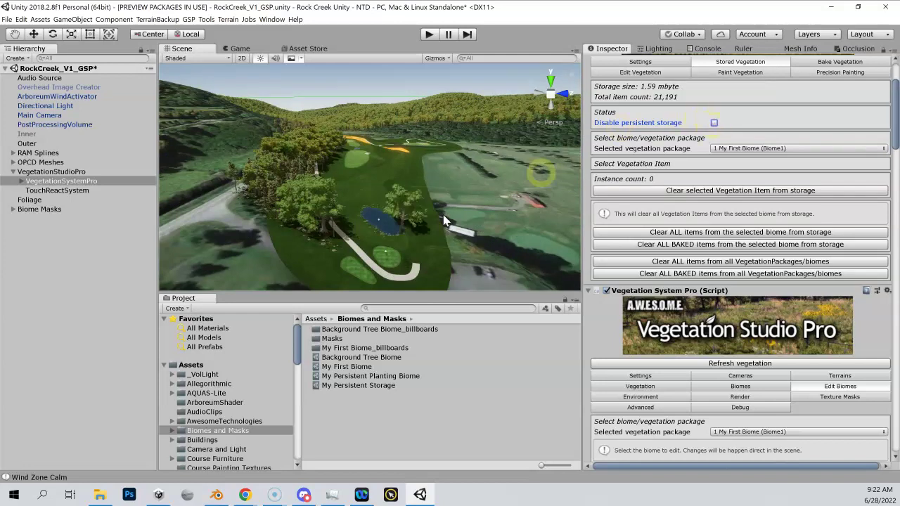
Check the run-time spawn setting of My First Biome's rocks, trees and grasses.
scroll(628, 223, "down", 15)
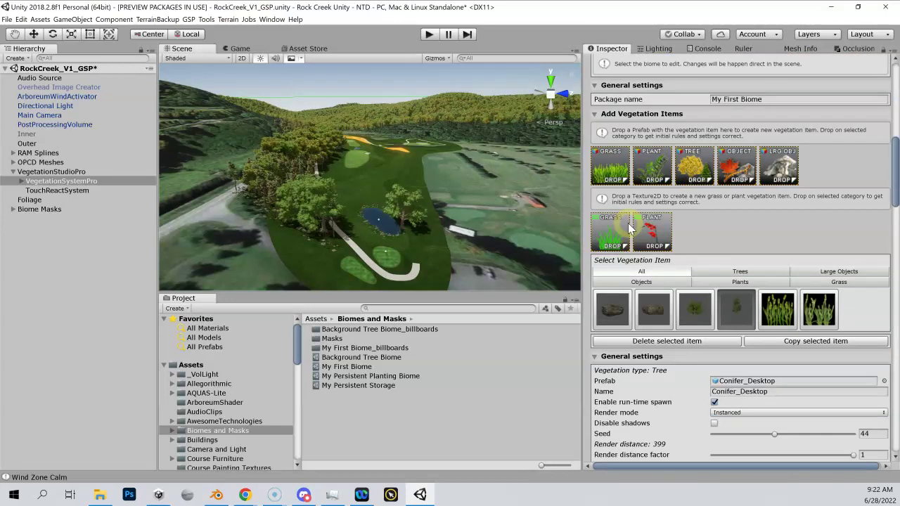
scroll(630, 227, "down", 1)
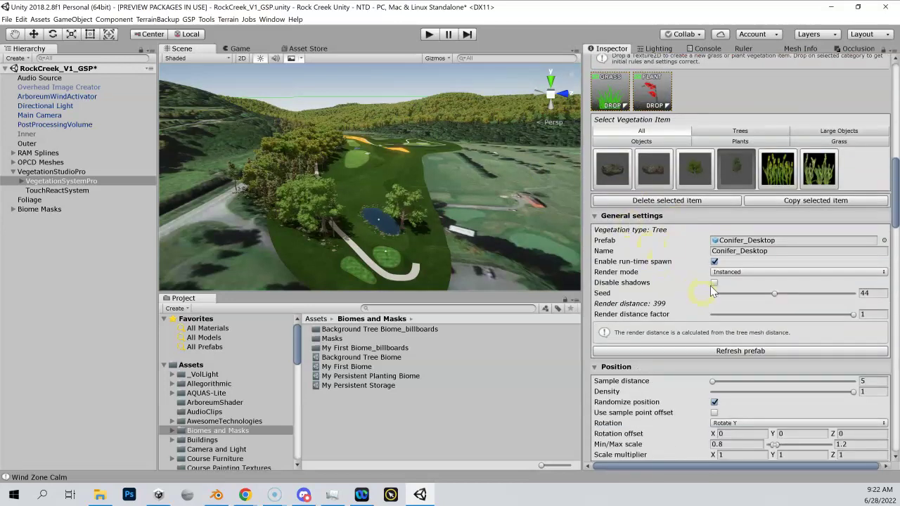
left_click(622, 171)
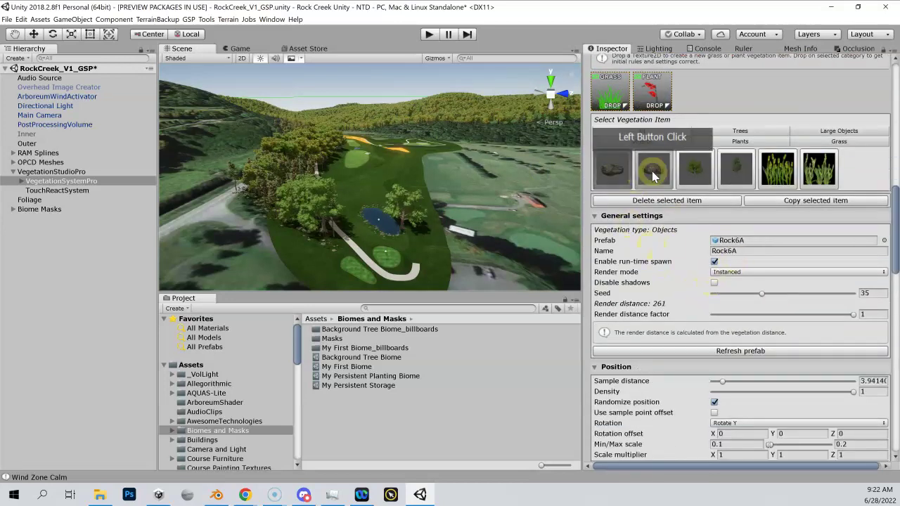
left_click(695, 169)
left_click(737, 169)
left_click(778, 185)
left_click(818, 170)
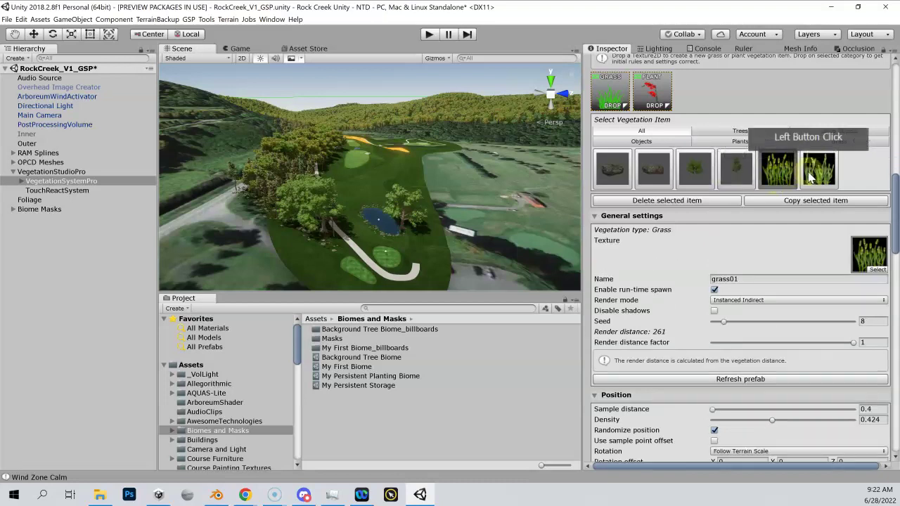
left_click(662, 236)
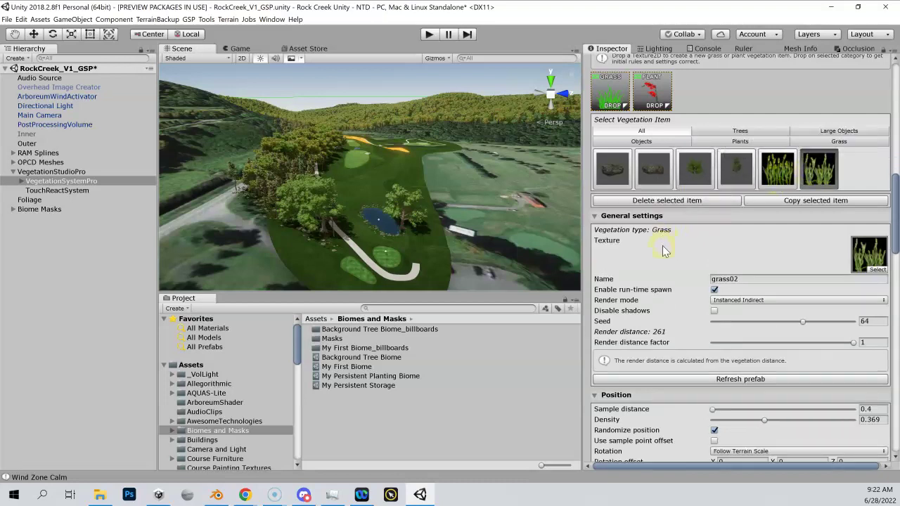
Clear and bake all vegetation items from all vegetation packages and biomes into persistent storage.
right_click_drag(505, 187, 762, 242)
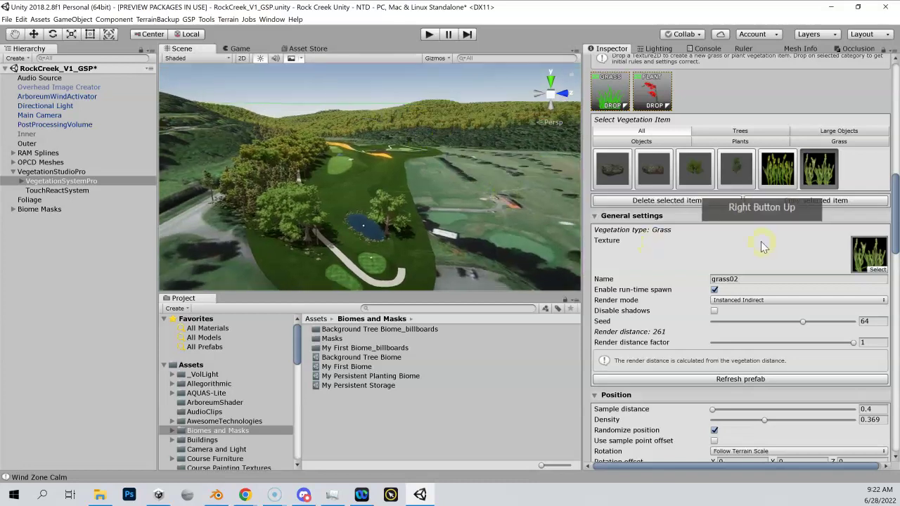
scroll(762, 244, "up", 1)
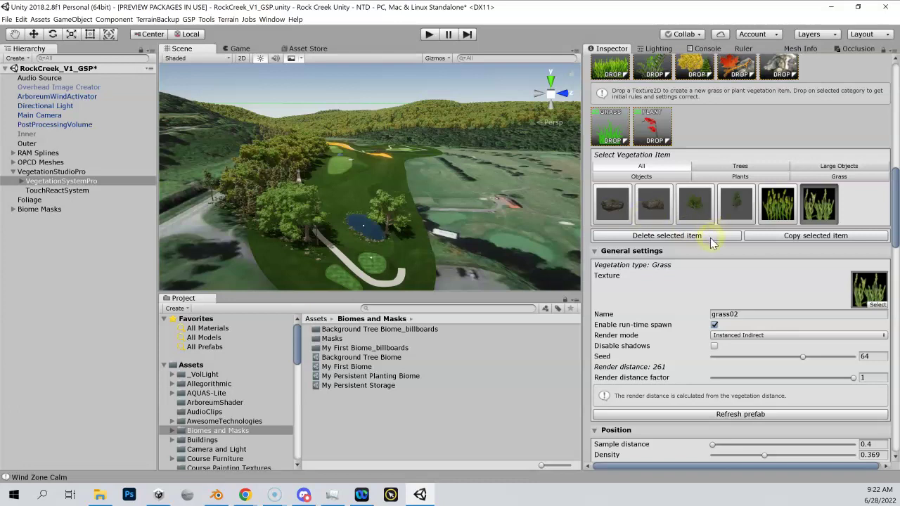
scroll(712, 239, "up", 8)
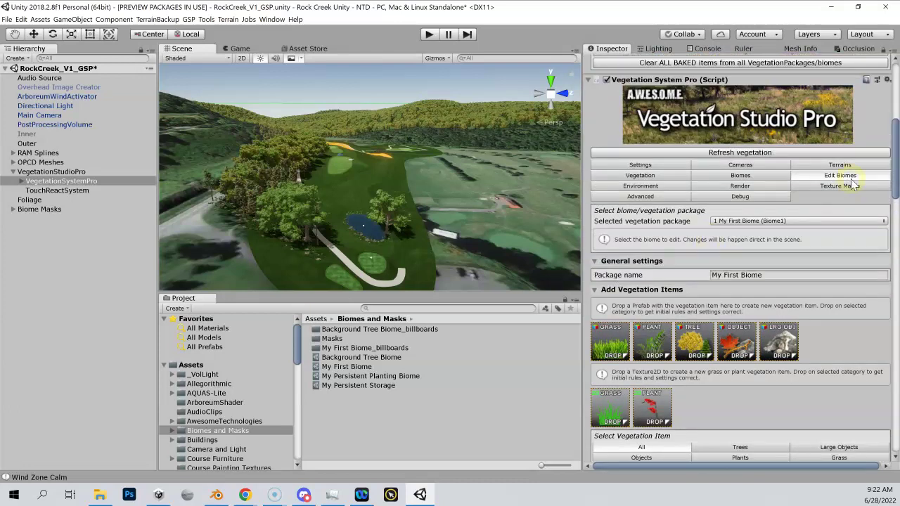
scroll(807, 180, "up", 5)
scroll(807, 180, "up", 4)
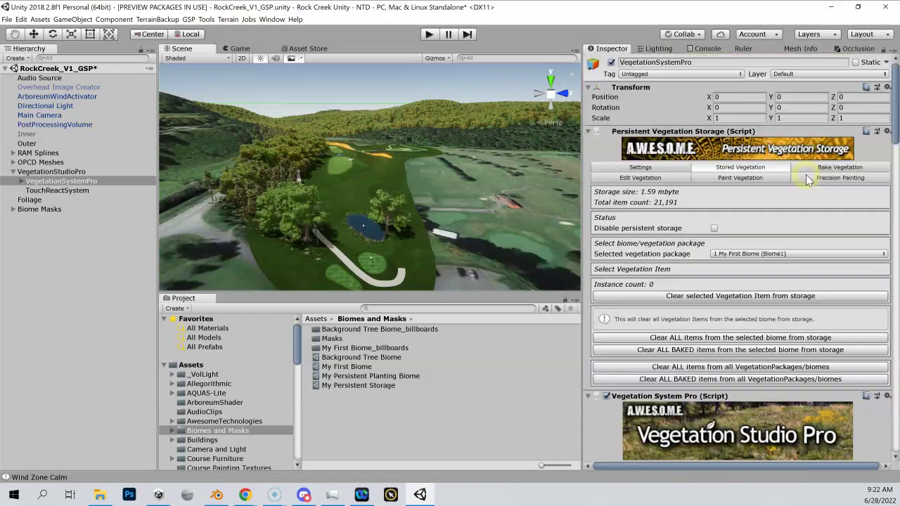
left_click(815, 168)
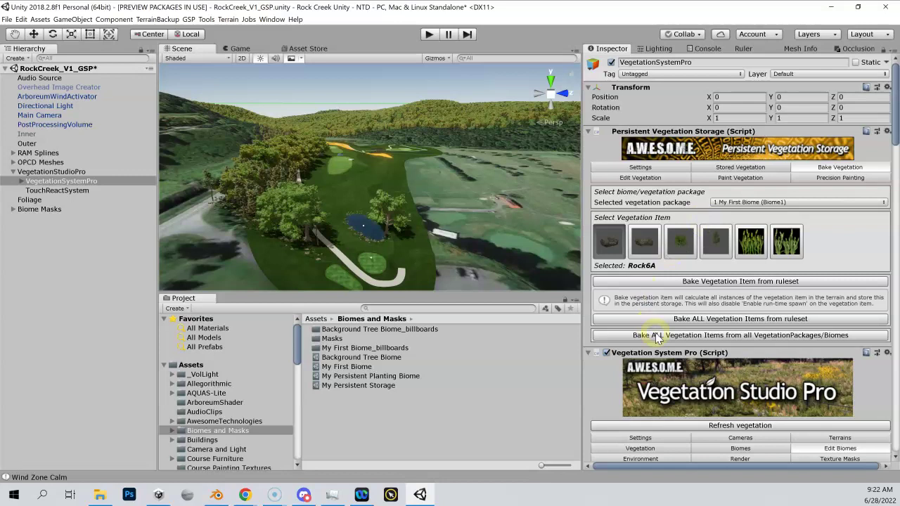
left_click(729, 334)
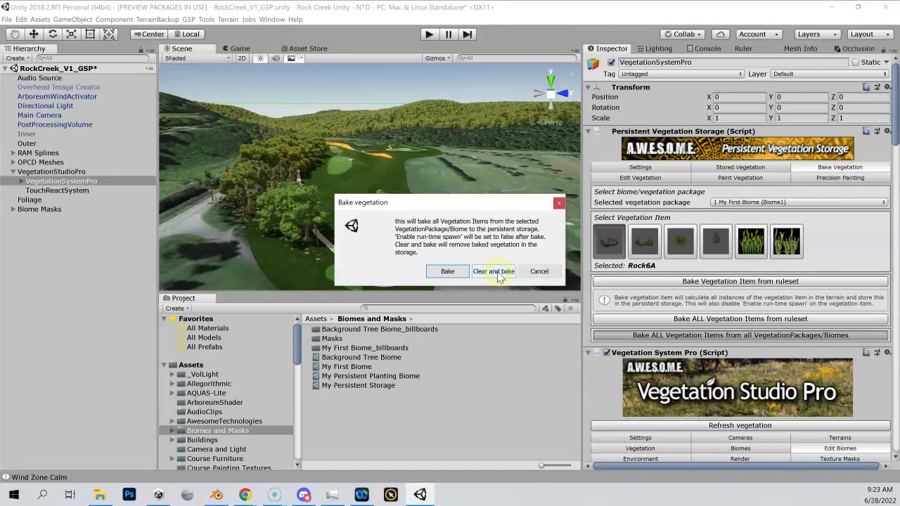
left_click(498, 272)
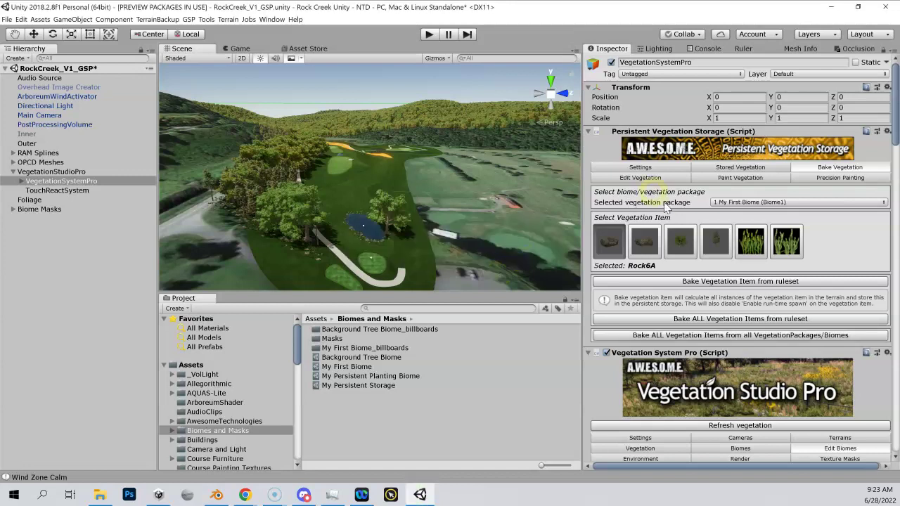
Show the stored vegetation and toggle the disabling of persistent storage to check the baked vegetation in the scene.
left_click(724, 173)
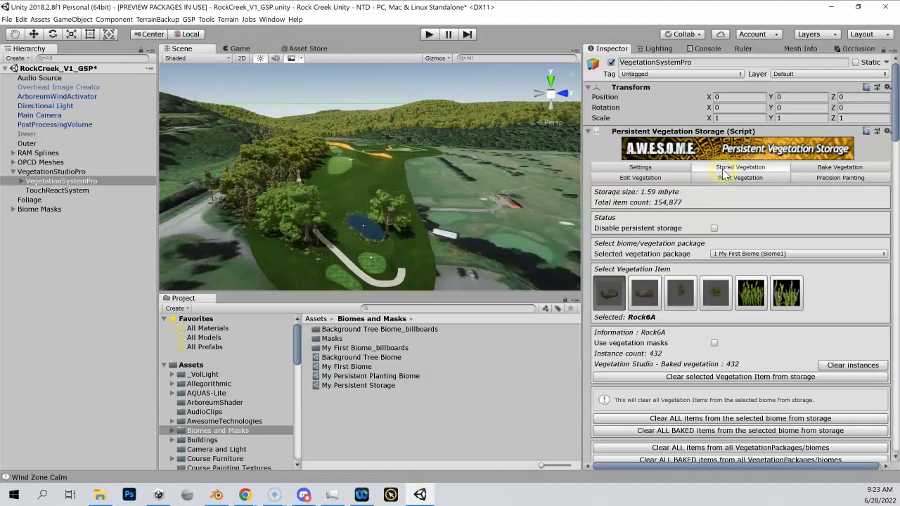
left_click(715, 229)
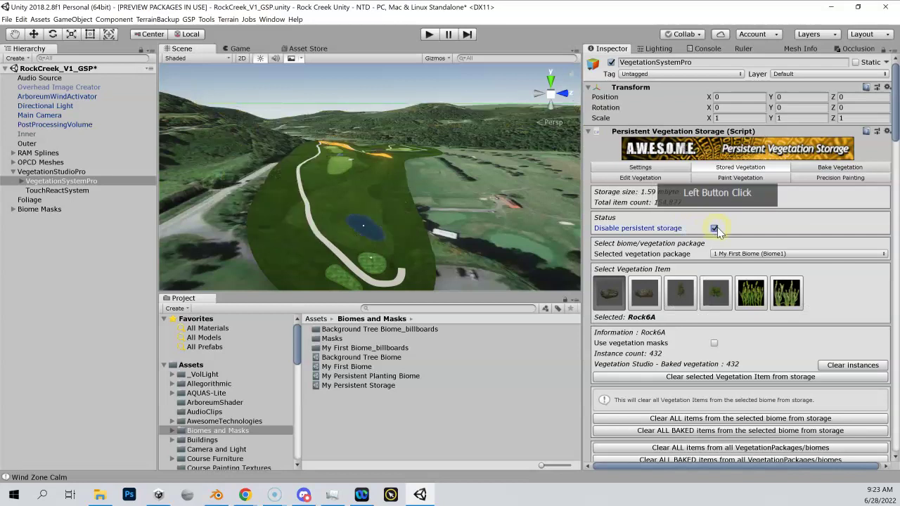
left_click(714, 229)
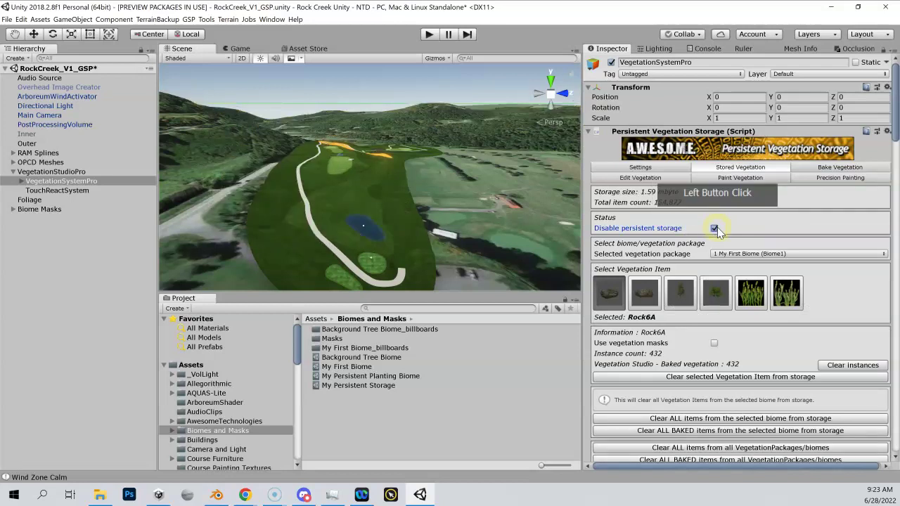